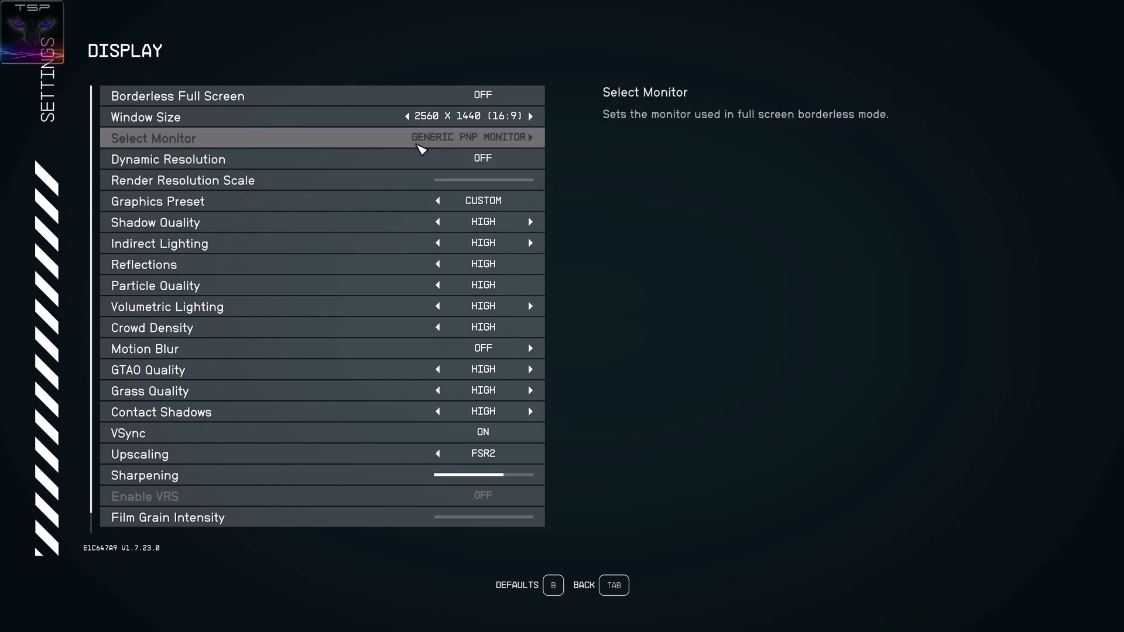
# Step: Switch to Process Monitor and look through the Starfield.exe events in starfieldcrashlog.PML from the start to the netutils.dll entries
pyautogui.press('Tab')
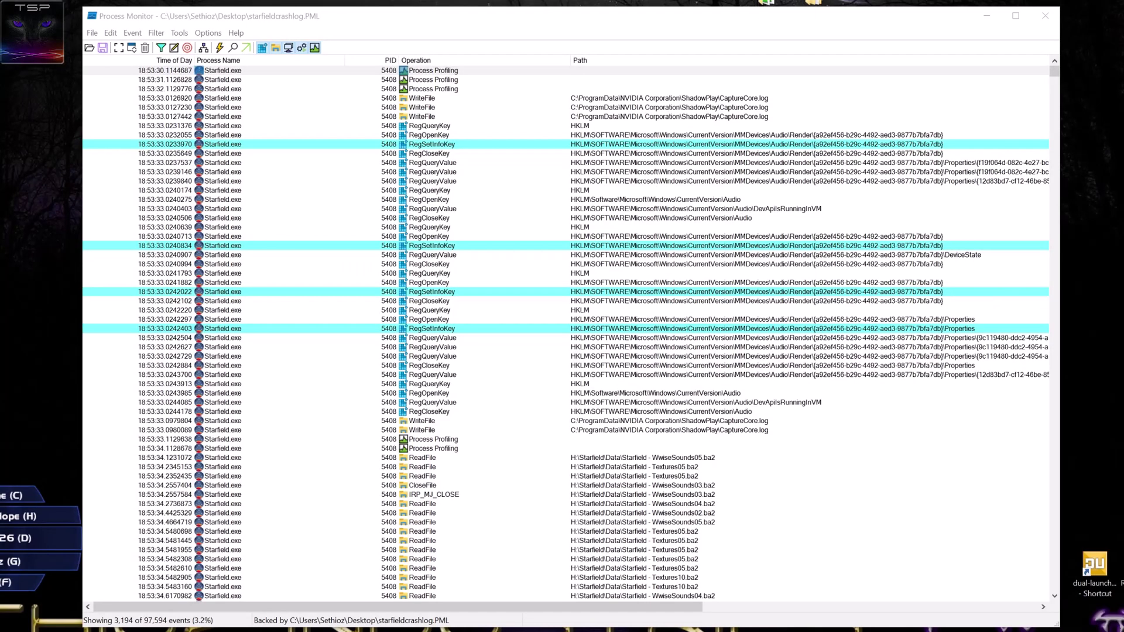
pyautogui.click(265, 71)
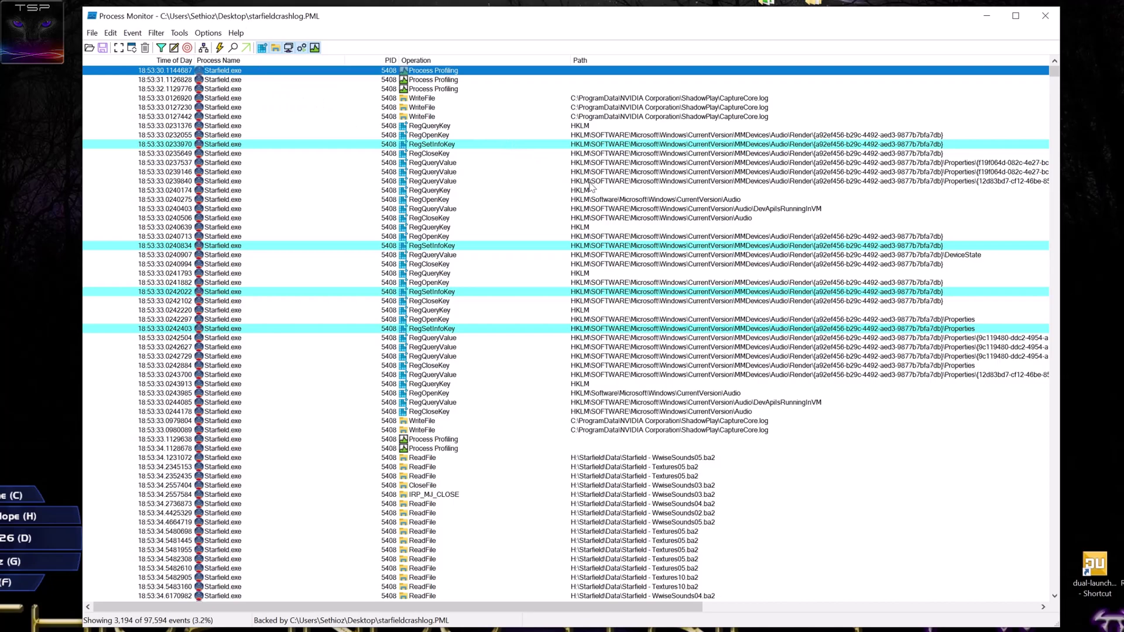
pyautogui.scroll(-20, 592, 186)
pyautogui.click(230, 182)
pyautogui.scroll(-20, 230, 186)
pyautogui.moveTo(1053, 166); pyautogui.dragTo(1037, 475)
pyautogui.click(454, 264)
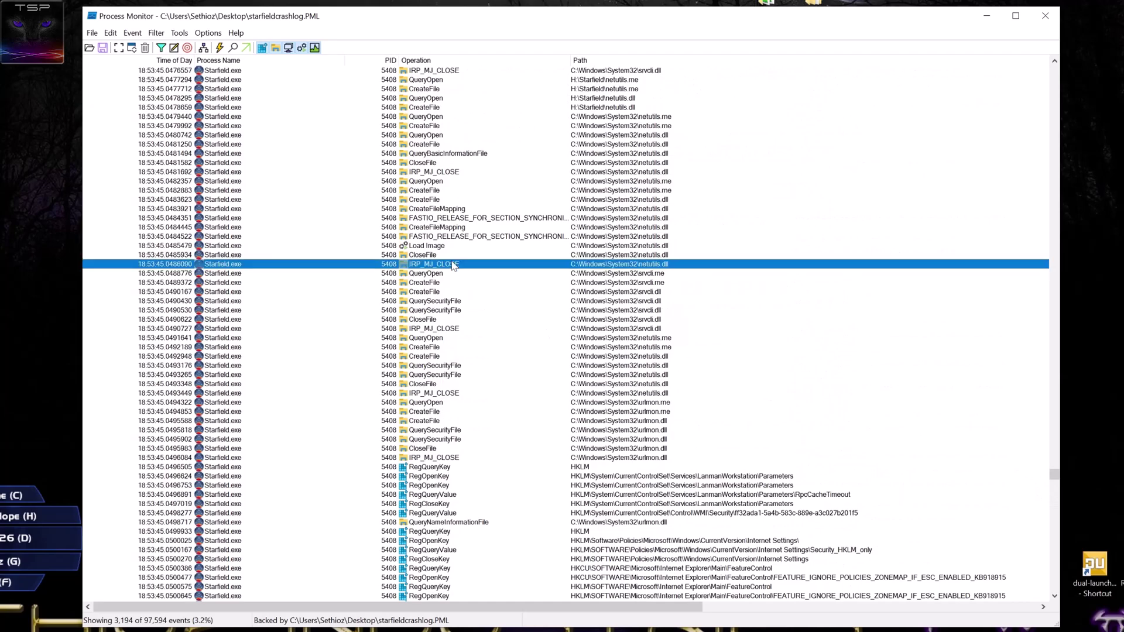
pyautogui.click(448, 172)
# Step: Trace the Starfield.exe events back from the netutils.dll entries to the WriteFile operations on the GPU_CRASH zip
pyautogui.scroll(20, 819, 397)
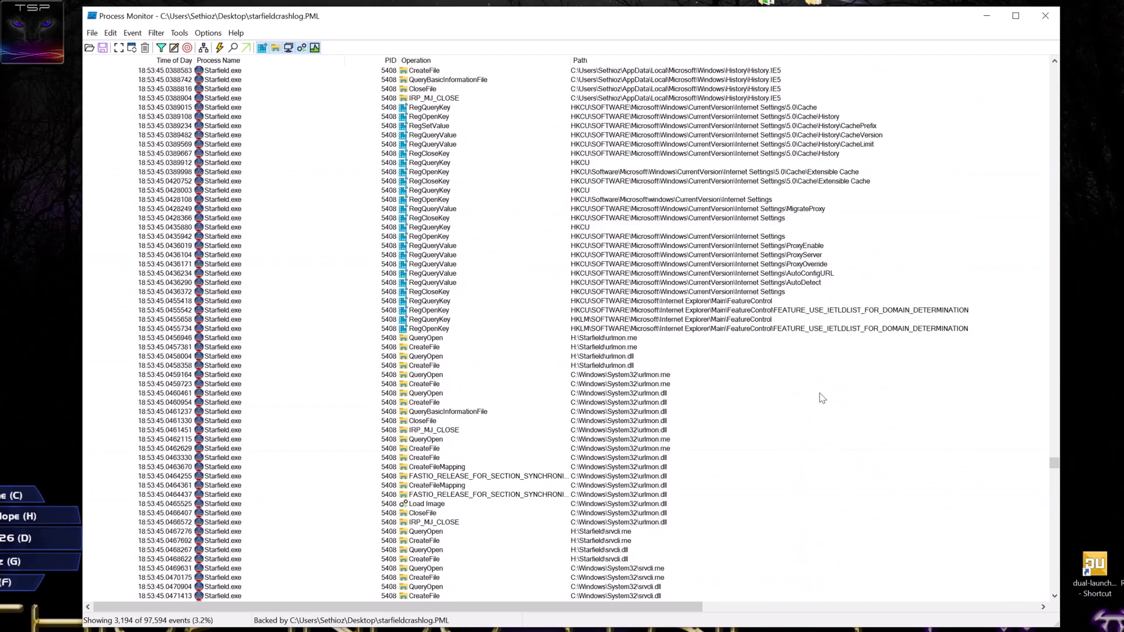
pyautogui.scroll(20, 820, 397)
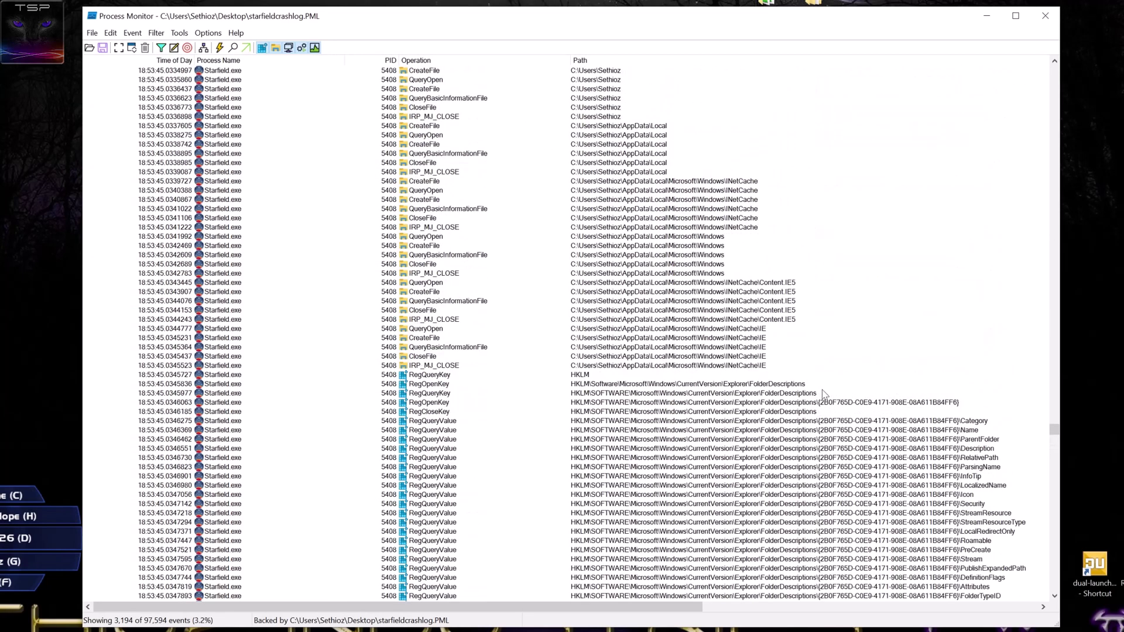
pyautogui.scroll(20, 824, 393)
pyautogui.scroll(15, 824, 393)
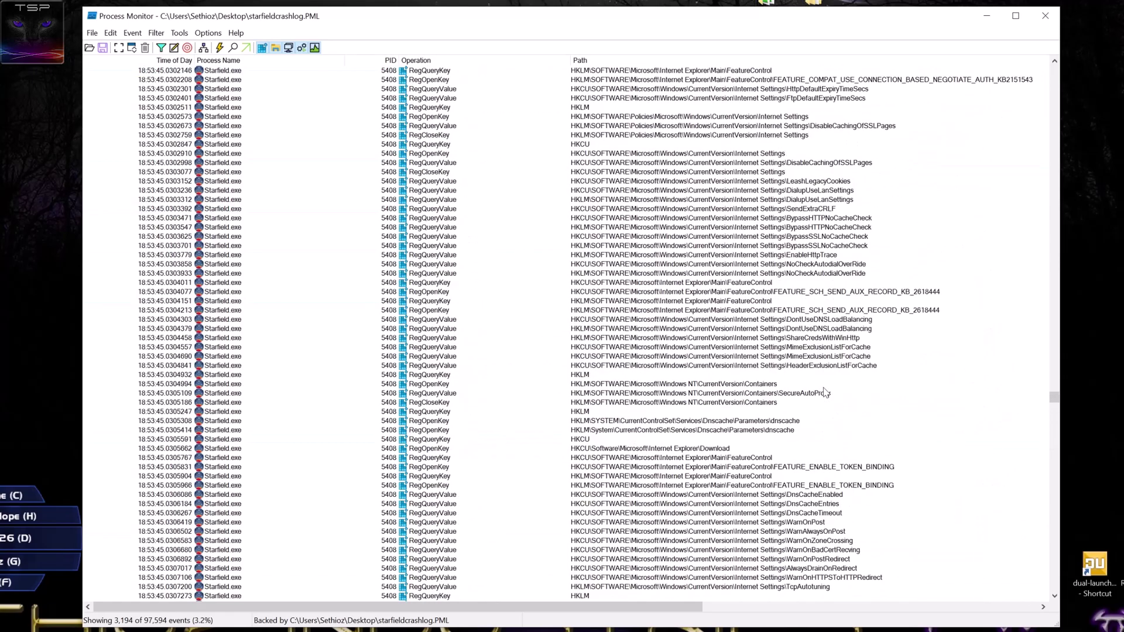
pyautogui.scroll(20, 830, 393)
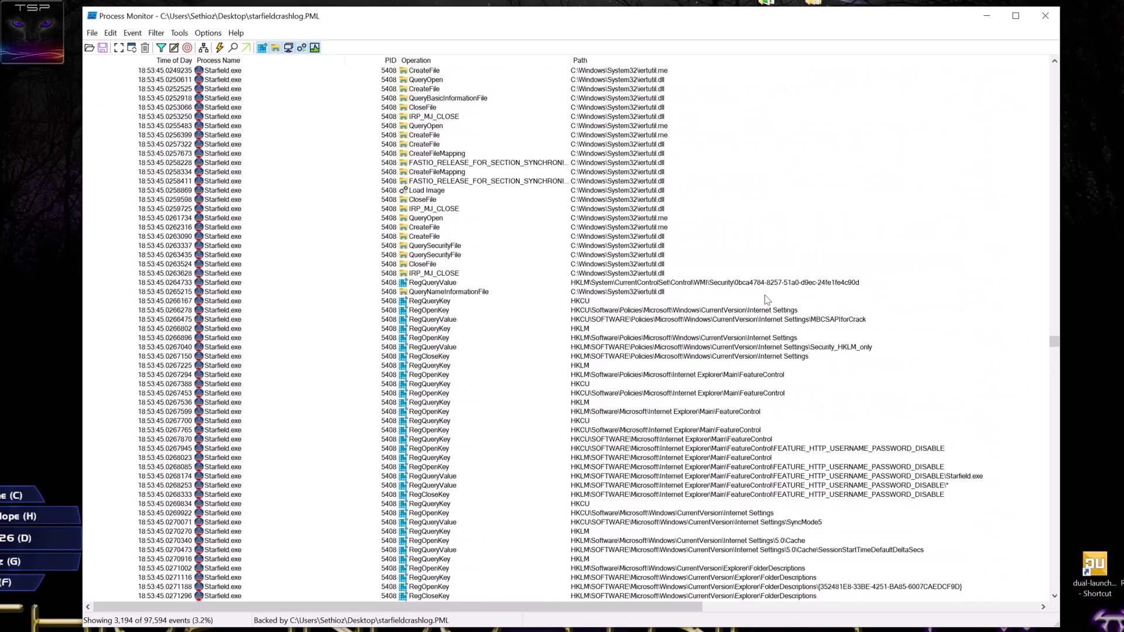
pyautogui.scroll(15, 808, 331)
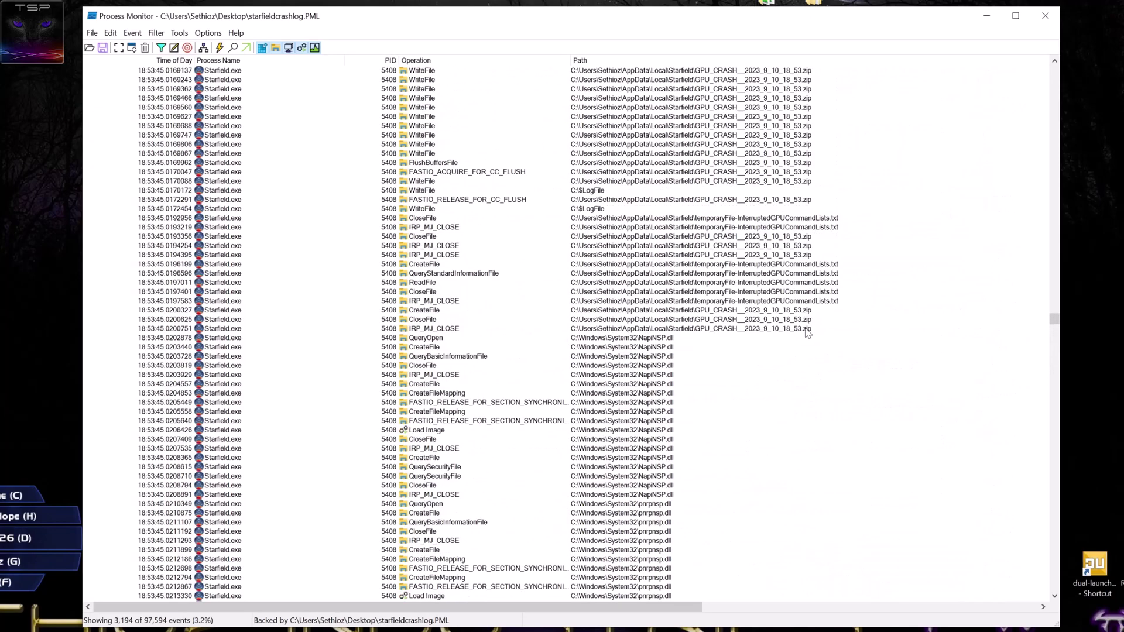
pyautogui.scroll(12, 806, 332)
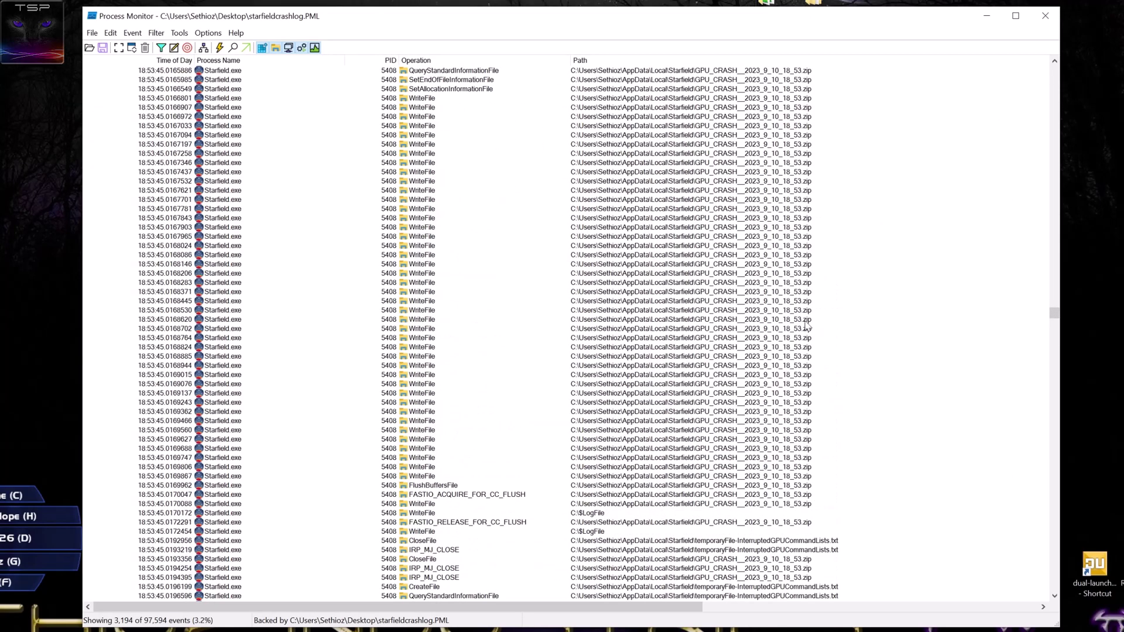
pyautogui.click(697, 183)
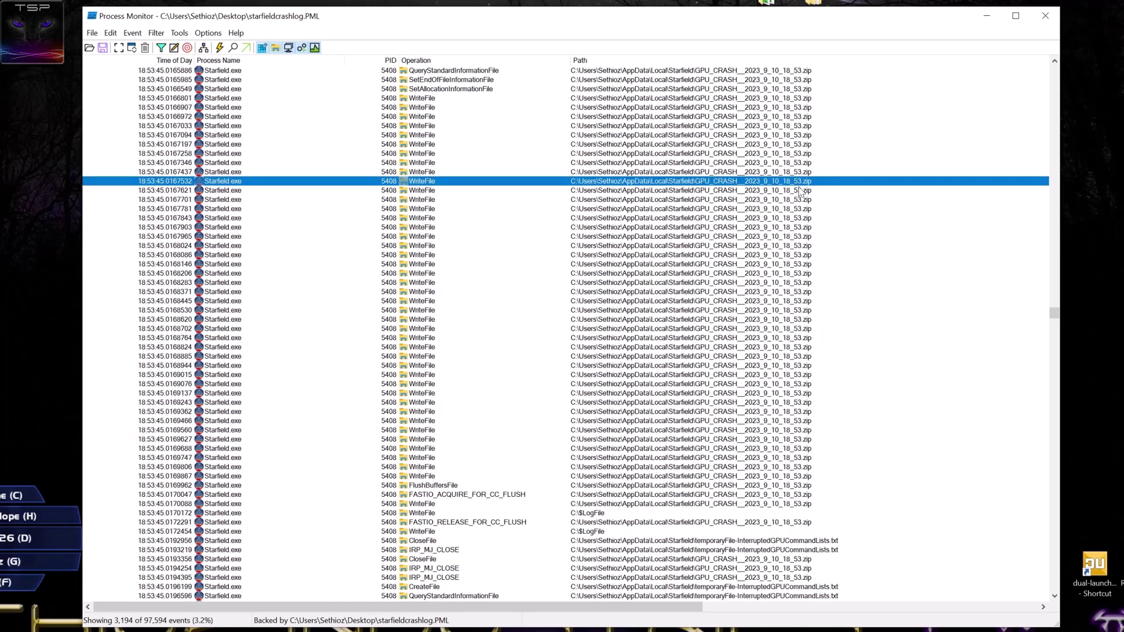
# Step: Trace the GPU_CRASH zip writes back to the point where the crash files are first created
pyautogui.scroll(8, 791, 396)
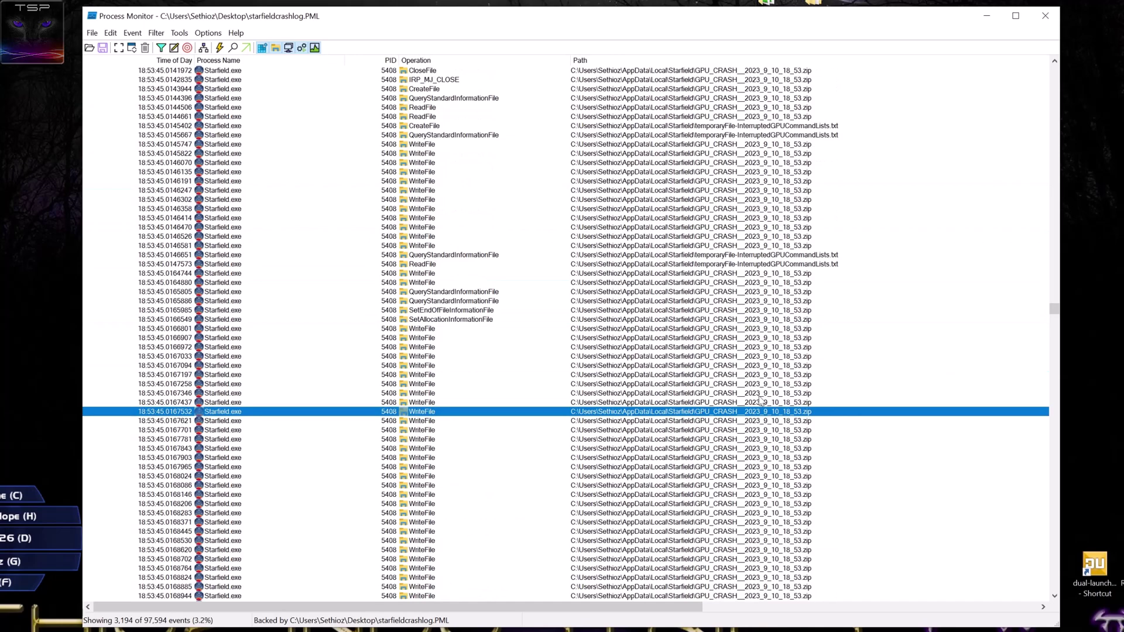
pyautogui.scroll(10, 760, 368)
pyautogui.scroll(20, 759, 368)
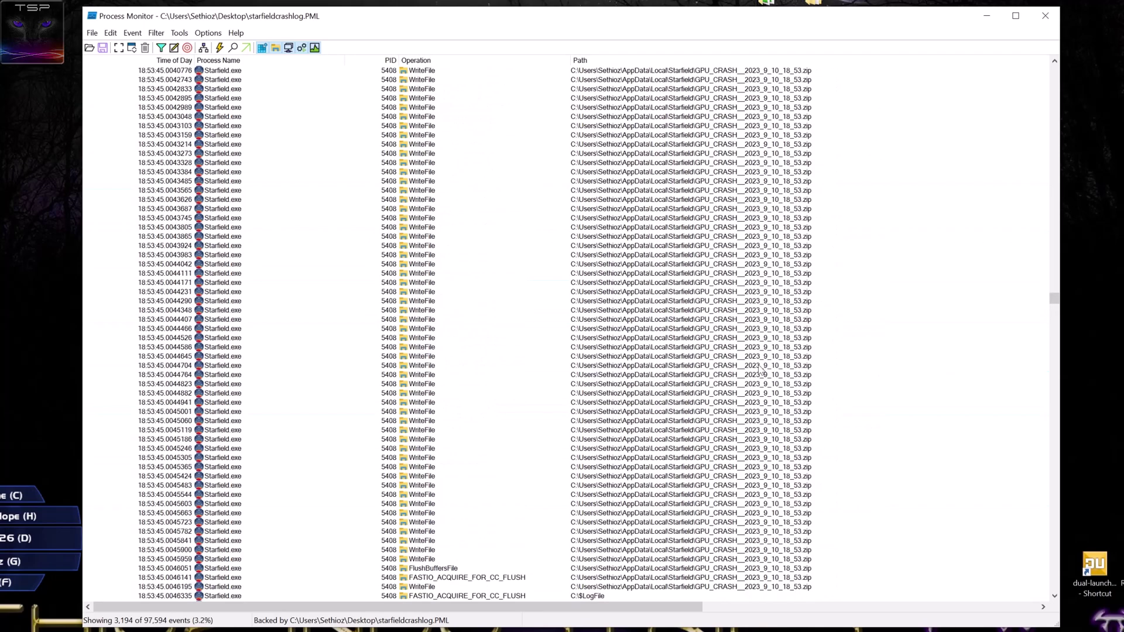
pyautogui.scroll(20, 760, 370)
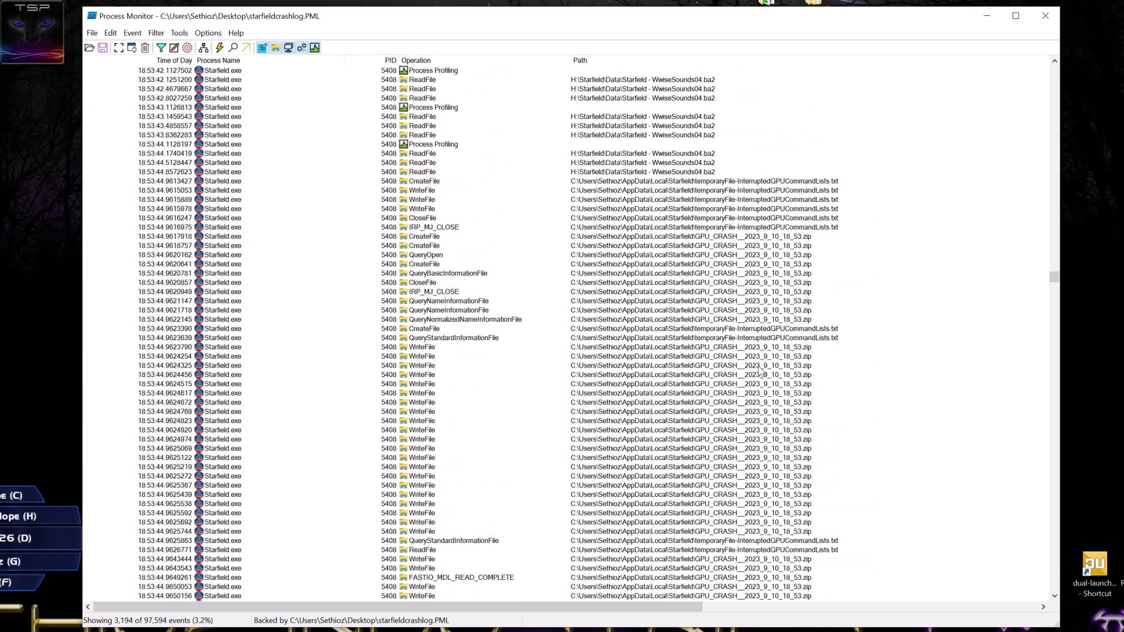
pyautogui.scroll(-5, 752, 314)
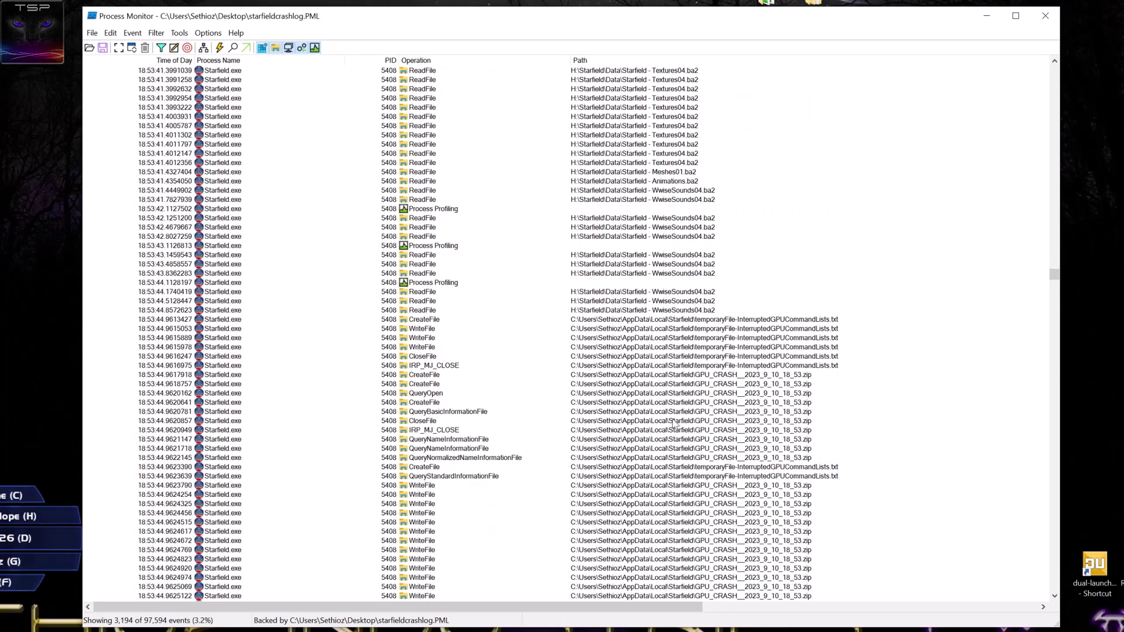
# Step: Compare the first CreateFile events of temporaryFile-InterruptedGPUCommandLists.txt and the GPU_CRASH zip
pyautogui.click(433, 321)
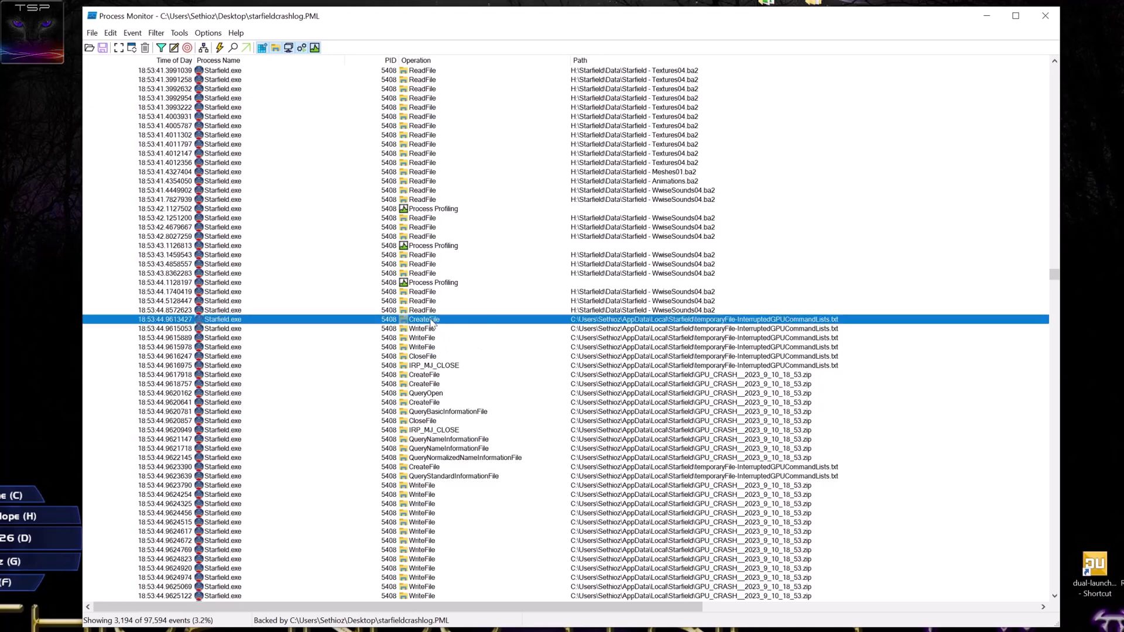
pyautogui.click(784, 329)
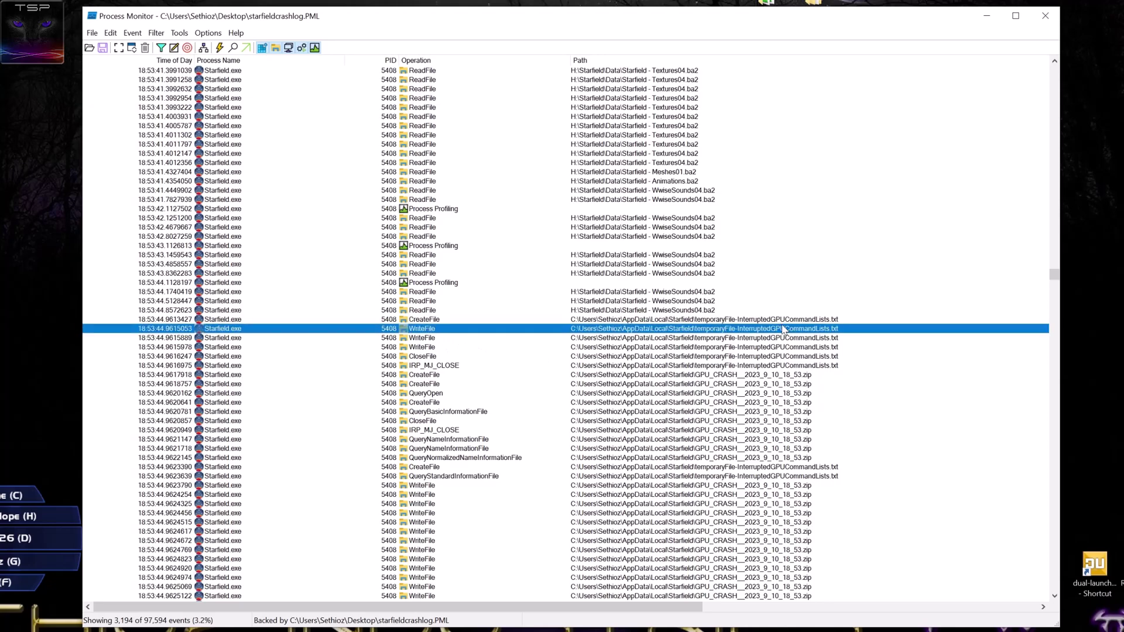
pyautogui.click(715, 322)
pyautogui.click(725, 377)
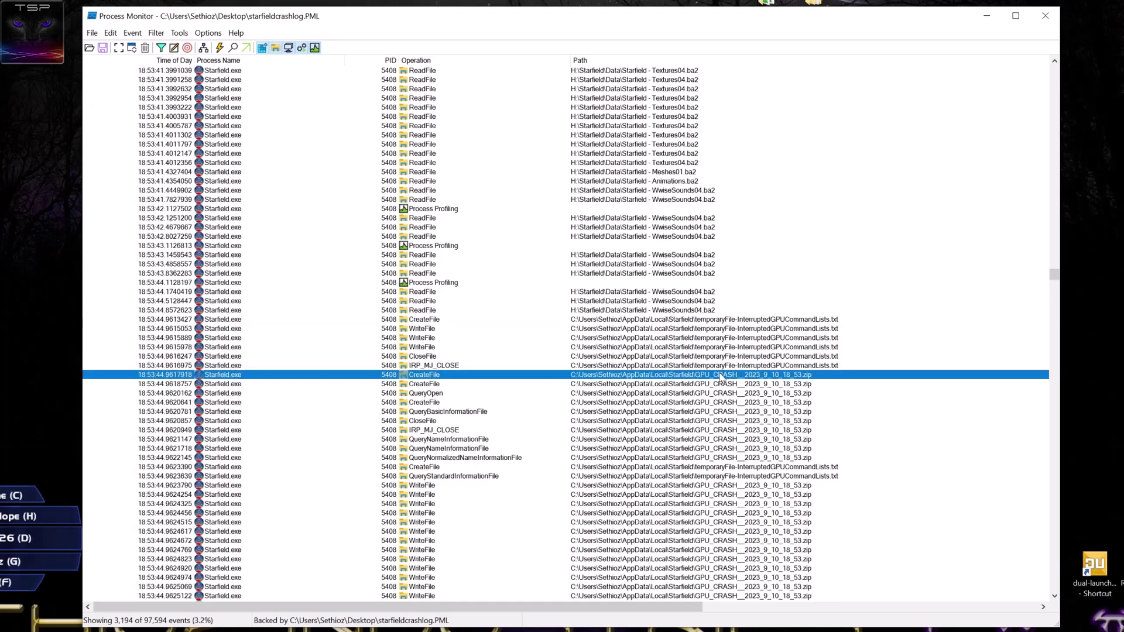
pyautogui.click(717, 321)
pyautogui.click(739, 376)
pyautogui.click(776, 322)
pyautogui.click(779, 375)
# Step: Check the last three WwiseSounds04.ba2 reads before the crash files and jump to that file's location in File Explorer
pyautogui.click(647, 311)
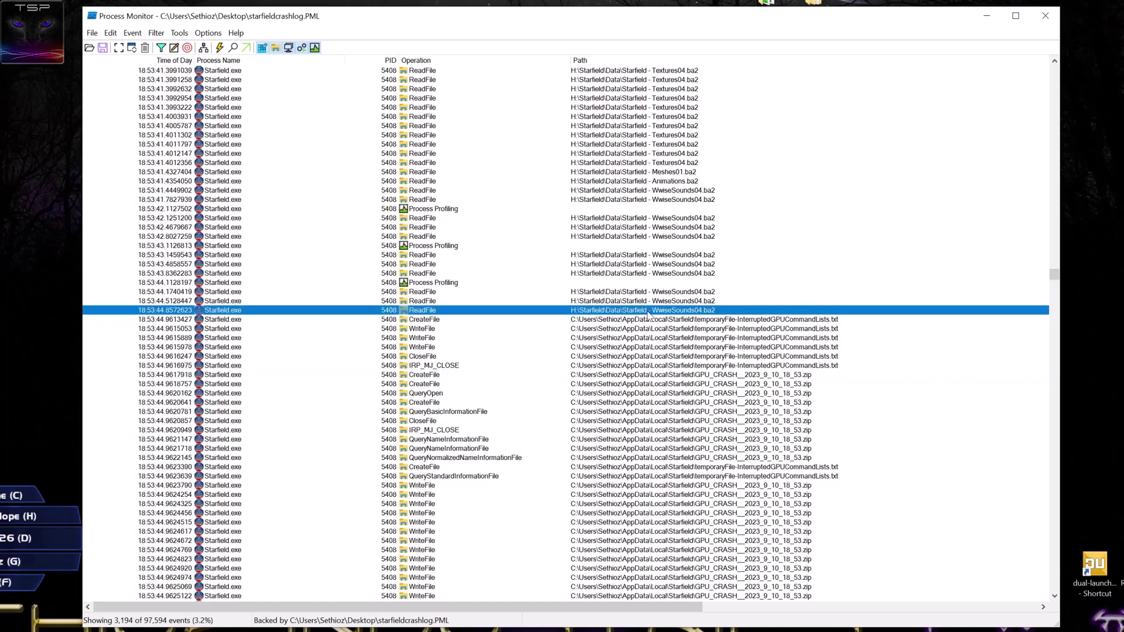
pyautogui.click(686, 300)
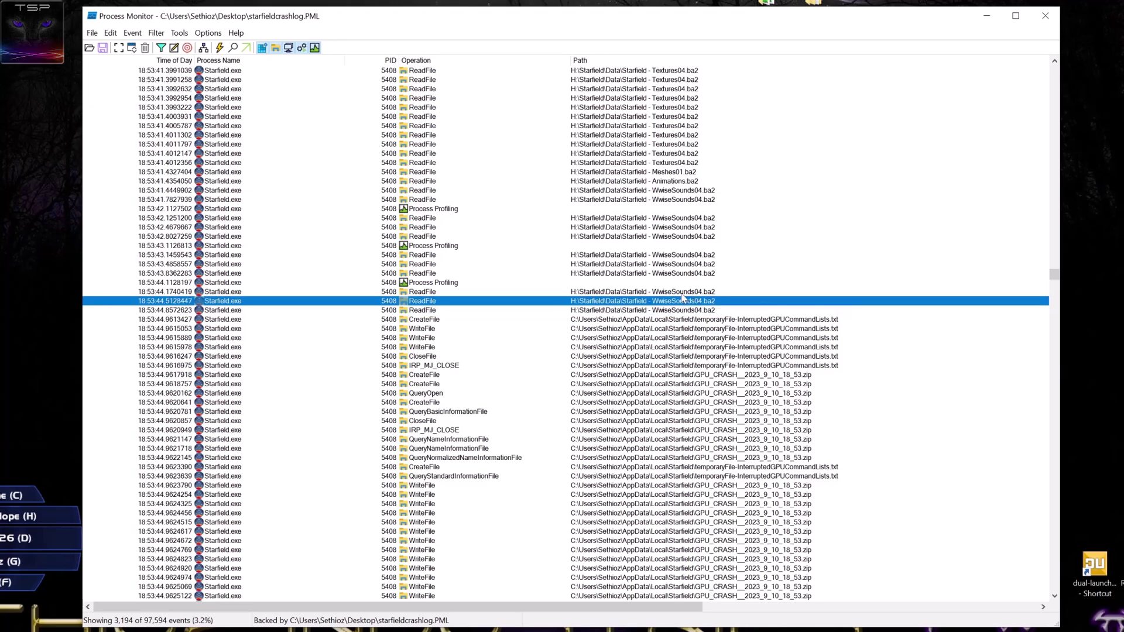
pyautogui.click(681, 293)
pyautogui.hotkey('ctrl', 'j')
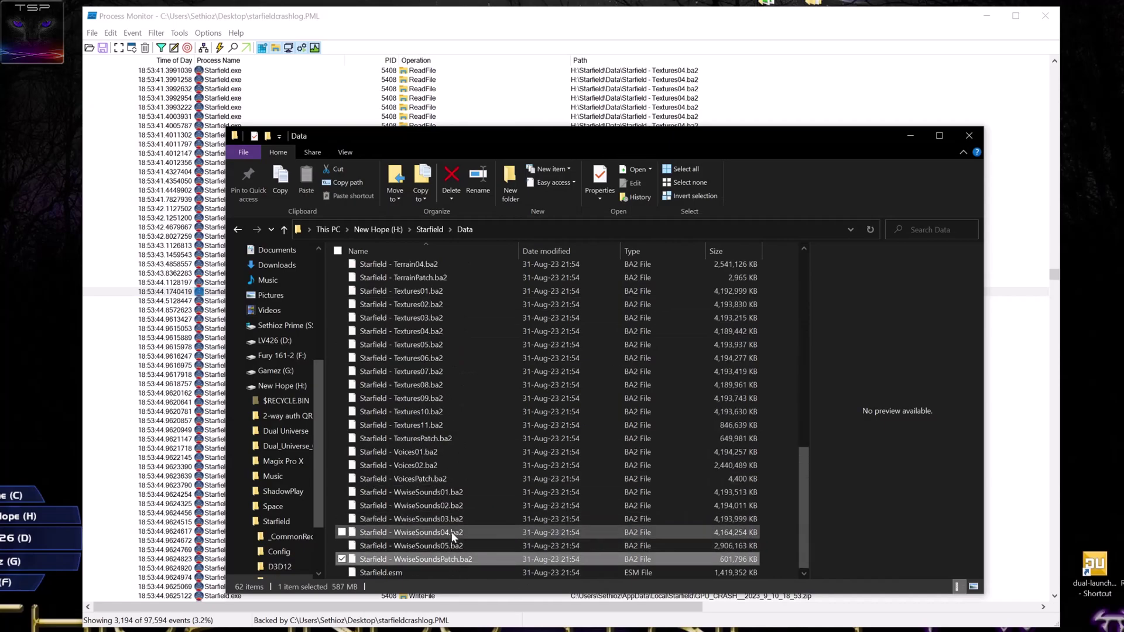
# Step: Examine the WwiseSounds03, 04, 05 and WwiseSoundsPatch archives in the Starfield Data folder
pyautogui.click(443, 519)
pyautogui.click(444, 532)
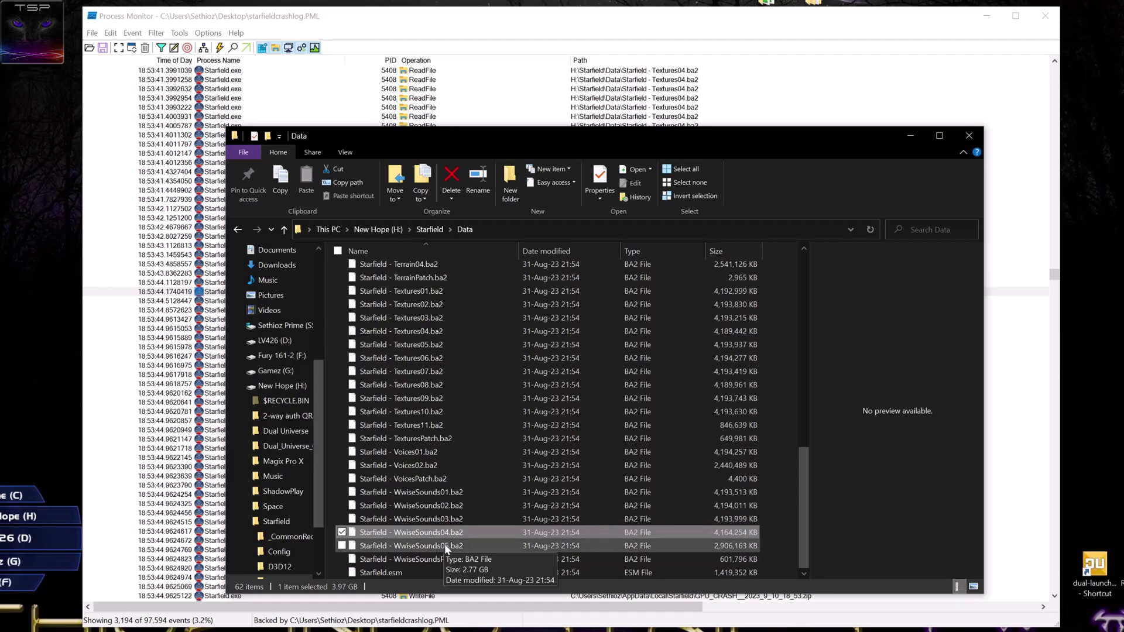
pyautogui.click(445, 544)
pyautogui.click(440, 519)
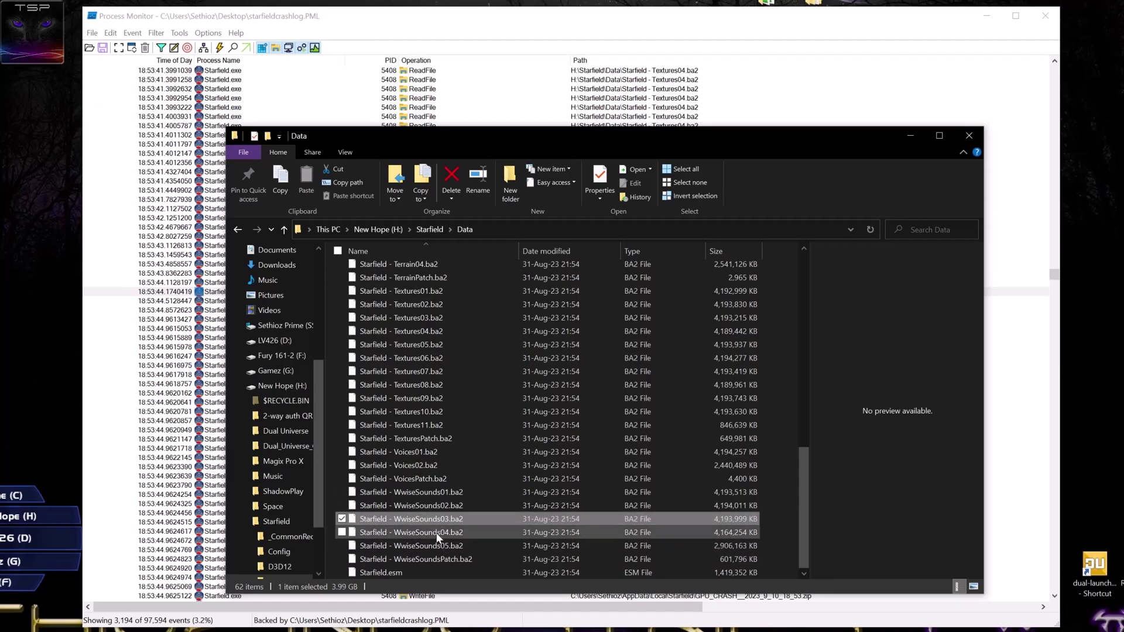
pyautogui.click(438, 547)
pyautogui.click(435, 534)
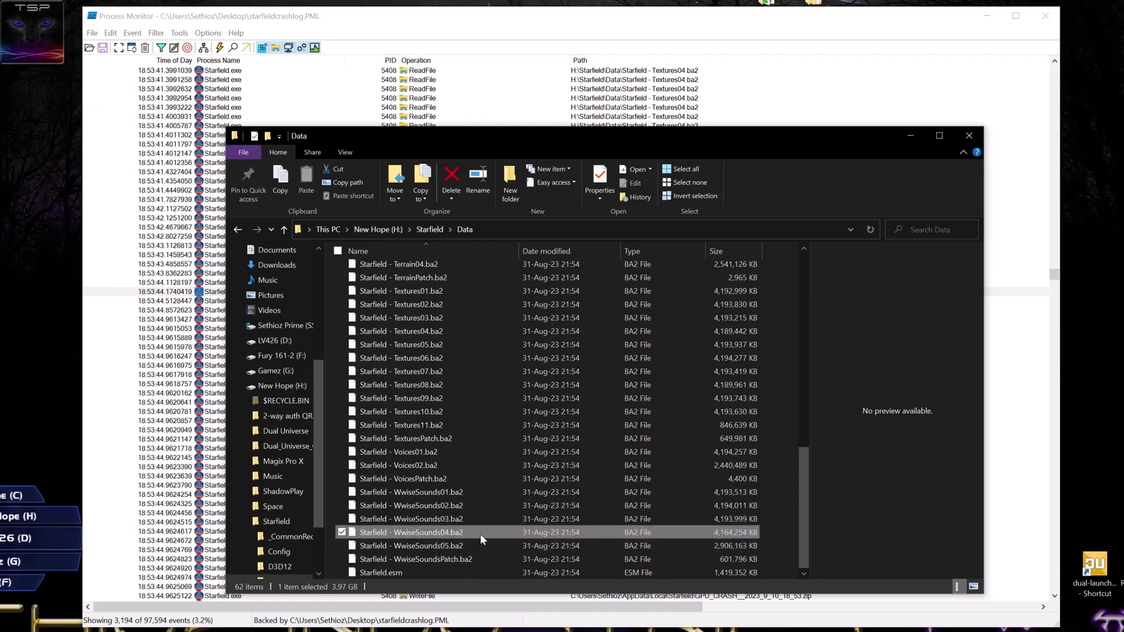
pyautogui.click(437, 560)
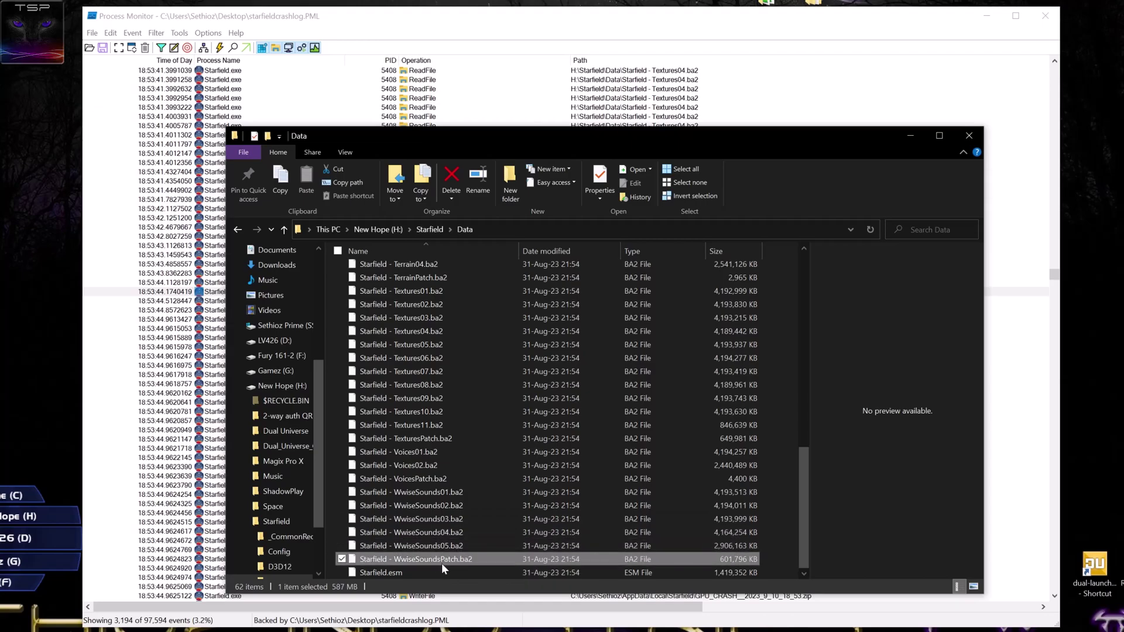
pyautogui.click(434, 517)
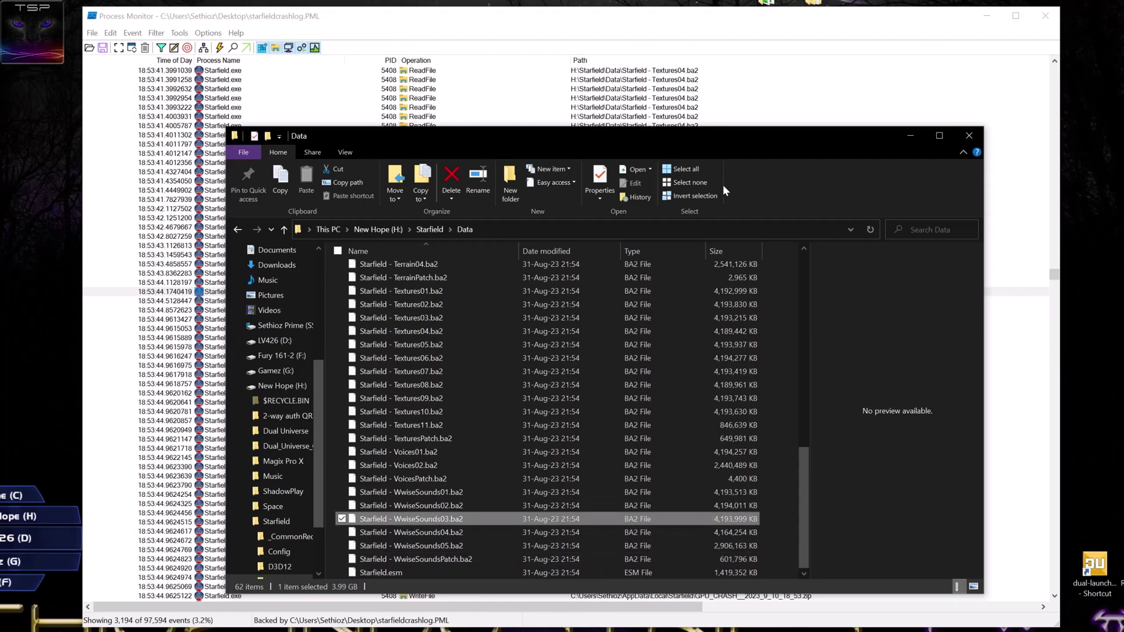
# Step: Return to Process Monitor and compare the last WwiseSounds04.ba2 read with the earlier Textures04.ba2 and Meshes01.ba2 reads
pyautogui.click(669, 14)
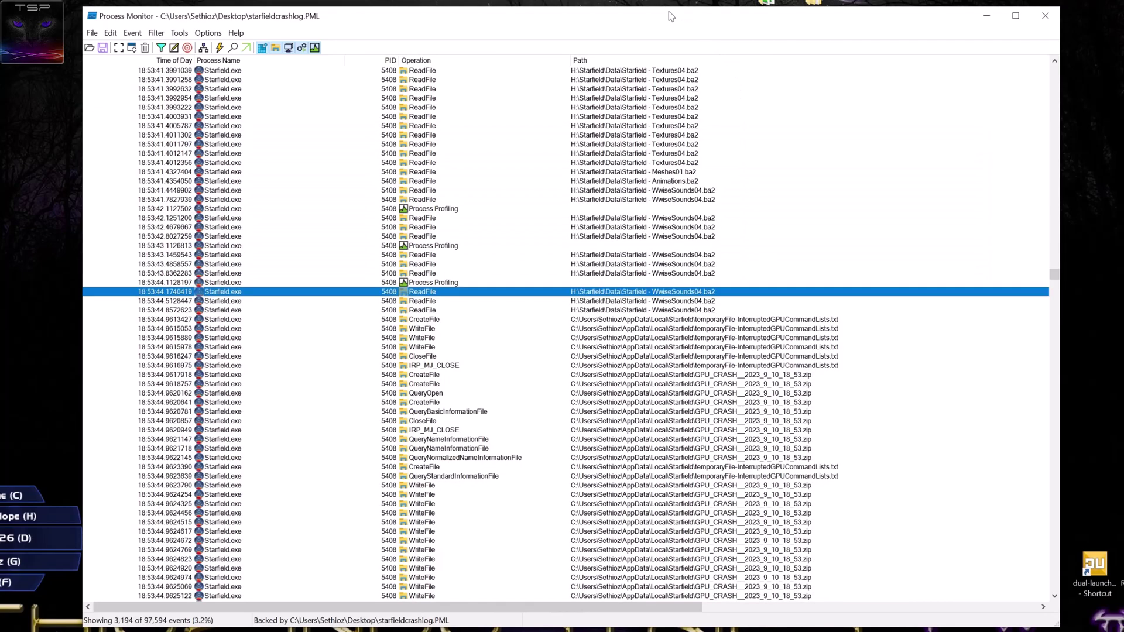
pyautogui.click(675, 310)
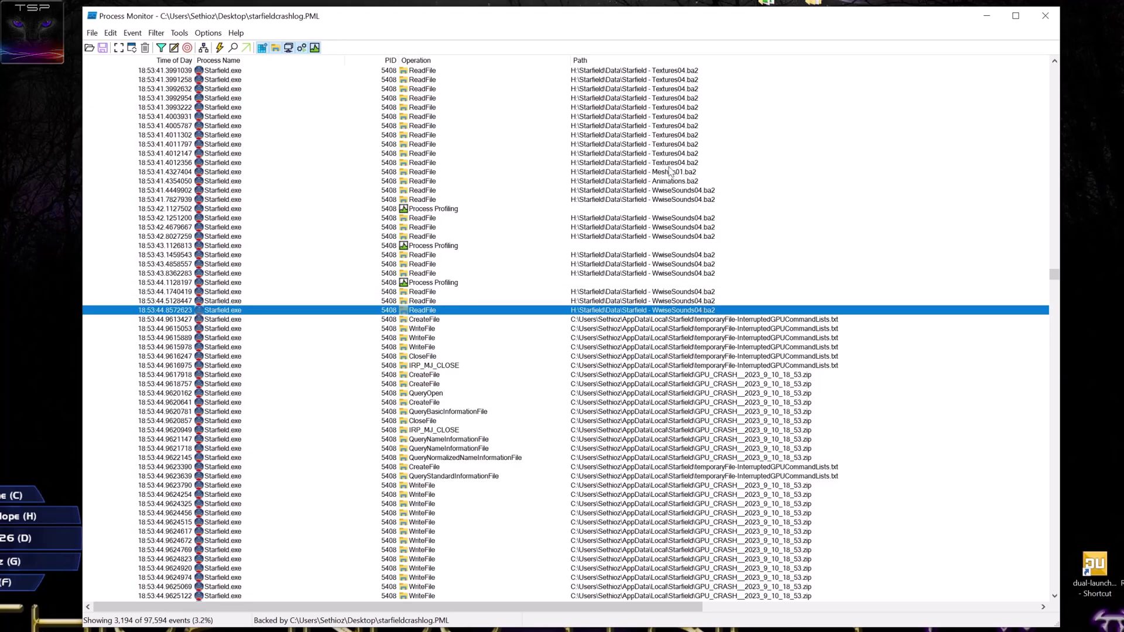
pyautogui.click(679, 172)
pyautogui.press('Up')
pyautogui.press('Down')
pyautogui.press('Up')
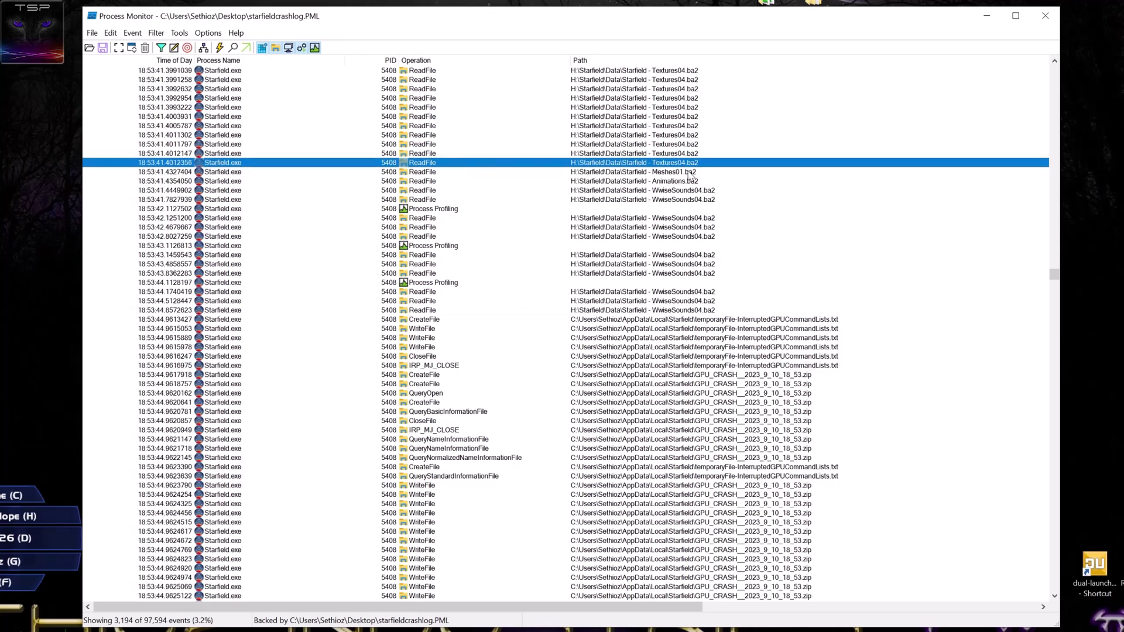
pyautogui.press('Down')
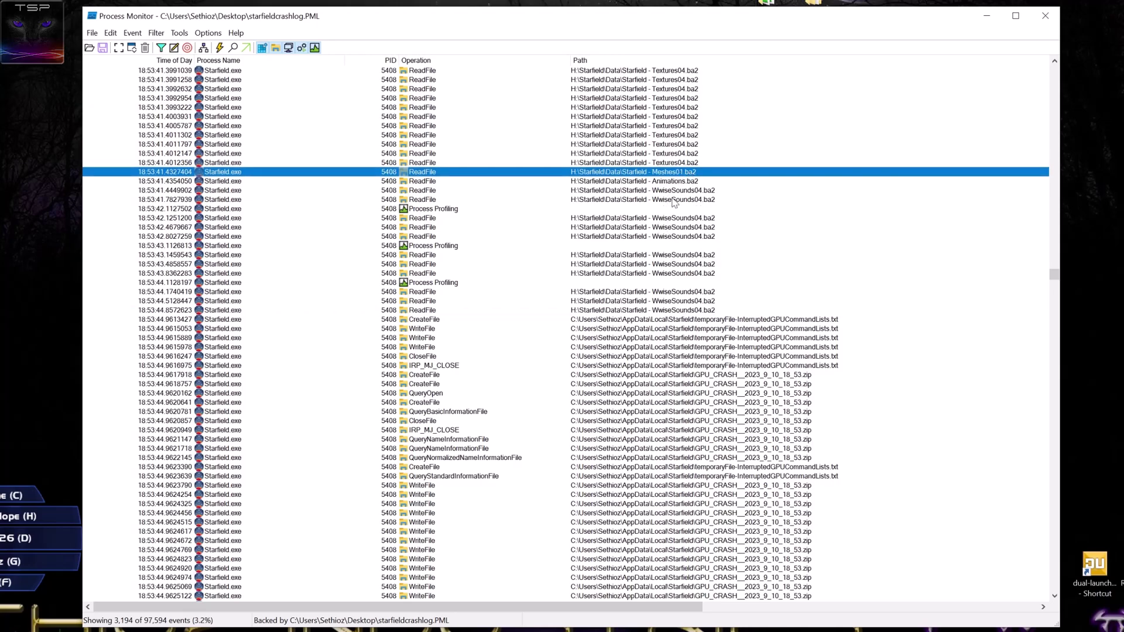
pyautogui.click(688, 163)
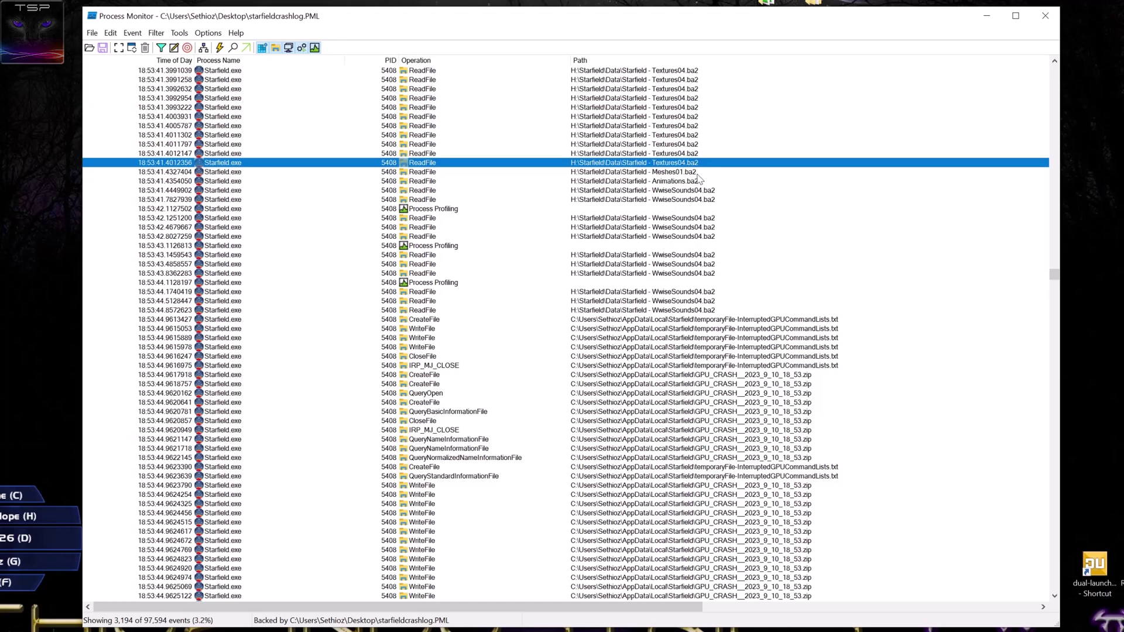
pyautogui.click(679, 172)
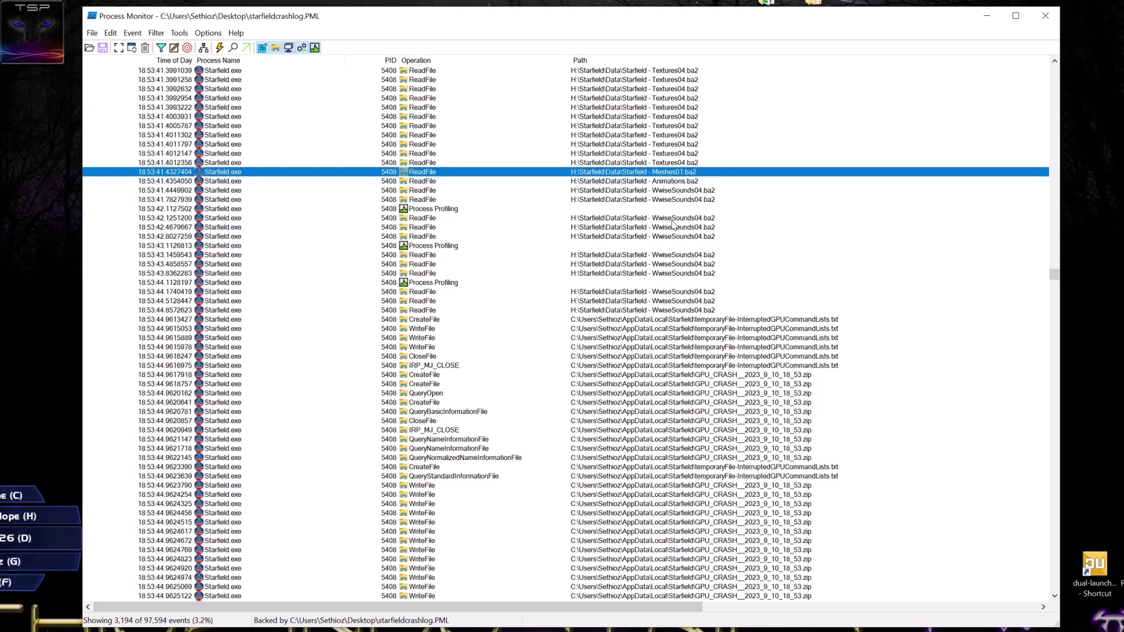
# Step: Inspect the duration in the event properties of the WwiseSounds04.ba2 read following Animations.ba2, and check the subsequent reads of that file
pyautogui.click(671, 192)
pyautogui.doubleClick(671, 193)
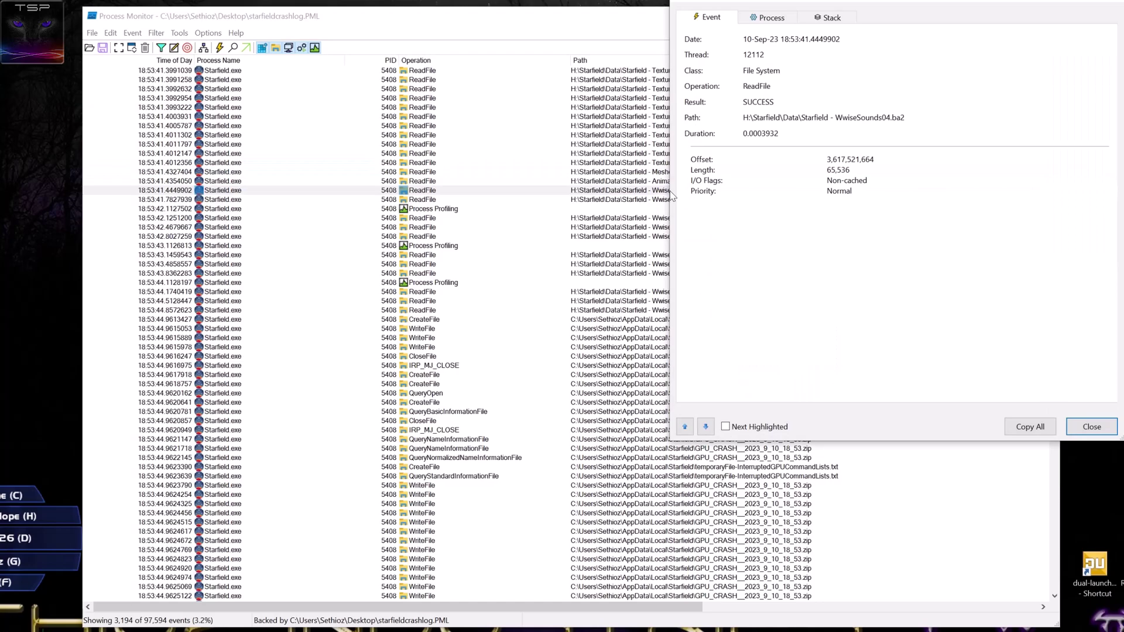
pyautogui.doubleClick(749, 132)
pyautogui.click(784, 133)
pyautogui.click(1088, 427)
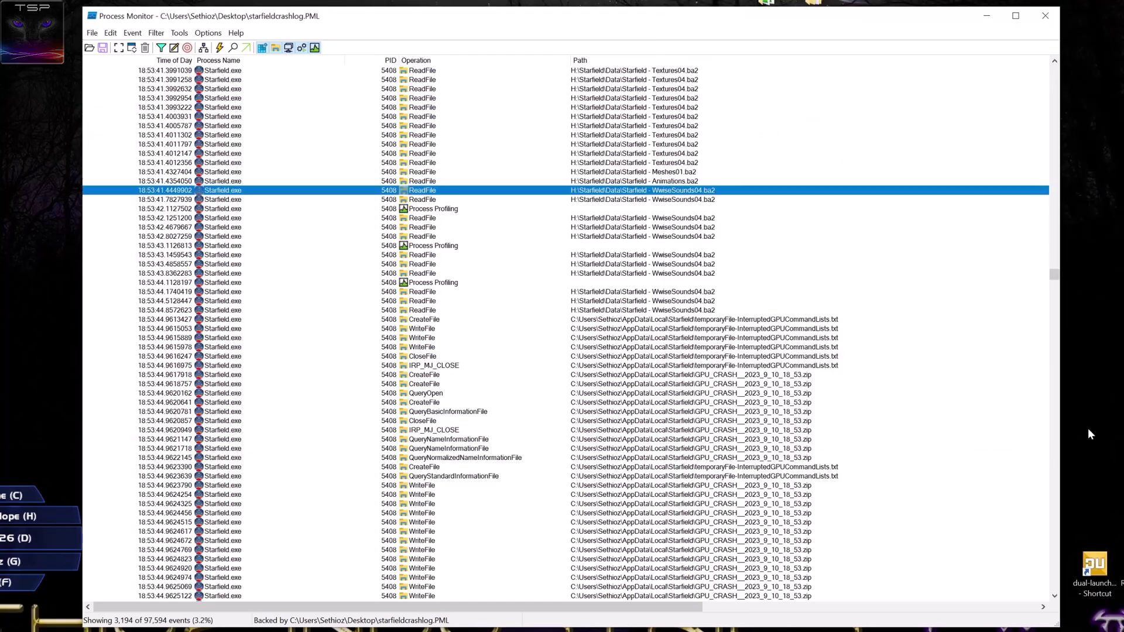
pyautogui.click(693, 200)
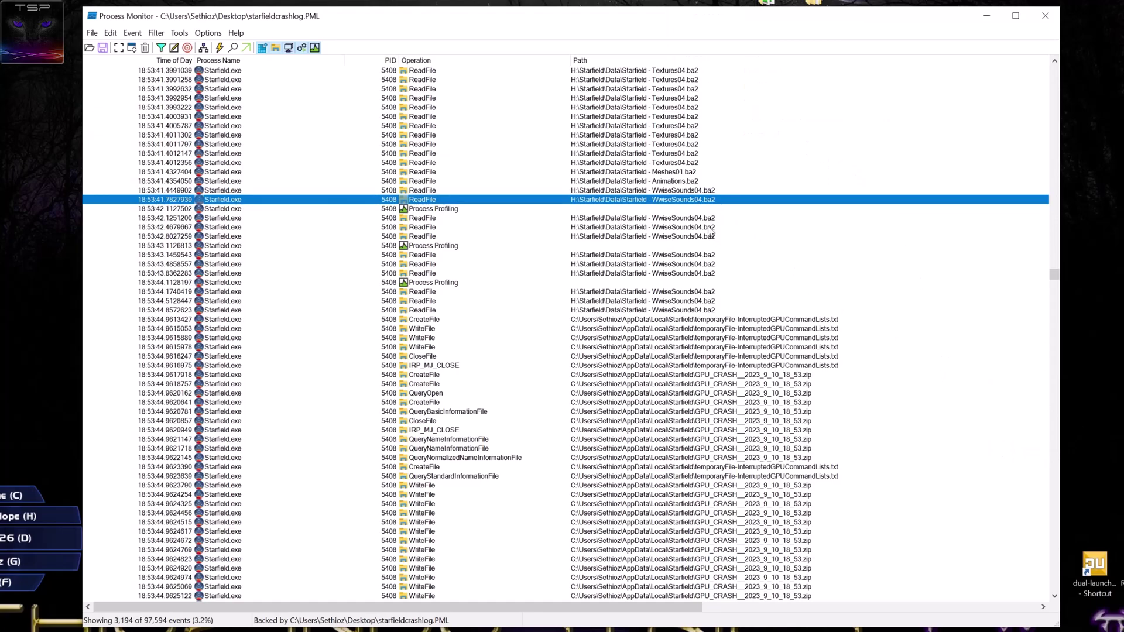
pyautogui.click(711, 230)
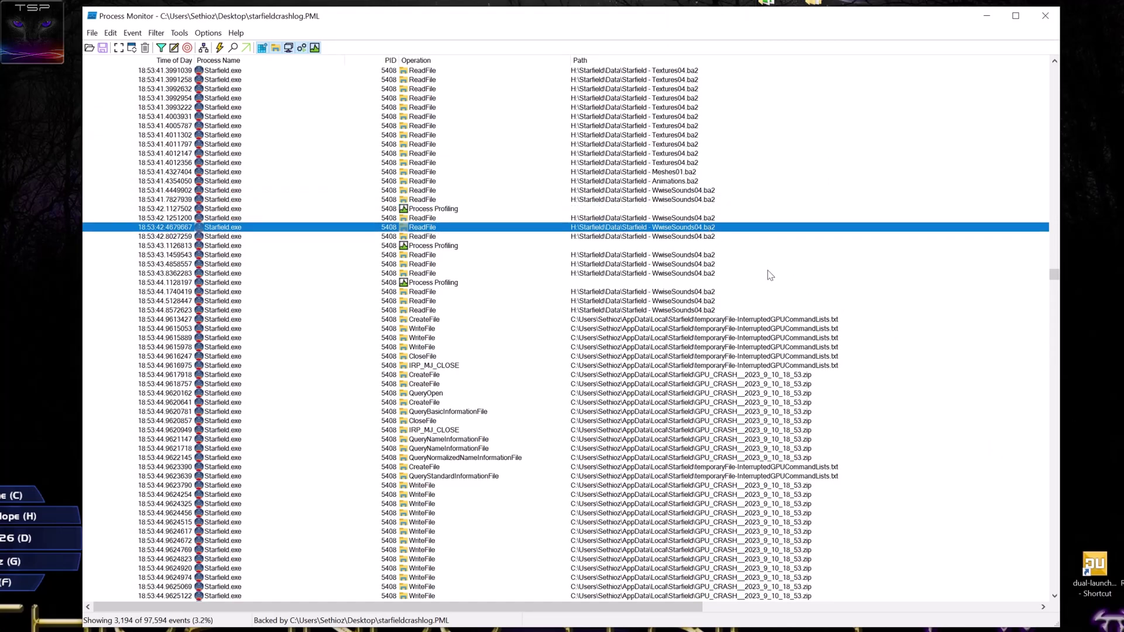
# Step: Compare the WwiseSounds04.ba2 read at 18:53:43.1459543 with the Animations.ba2 and Meshes01.ba2 reads before it
pyautogui.click(677, 257)
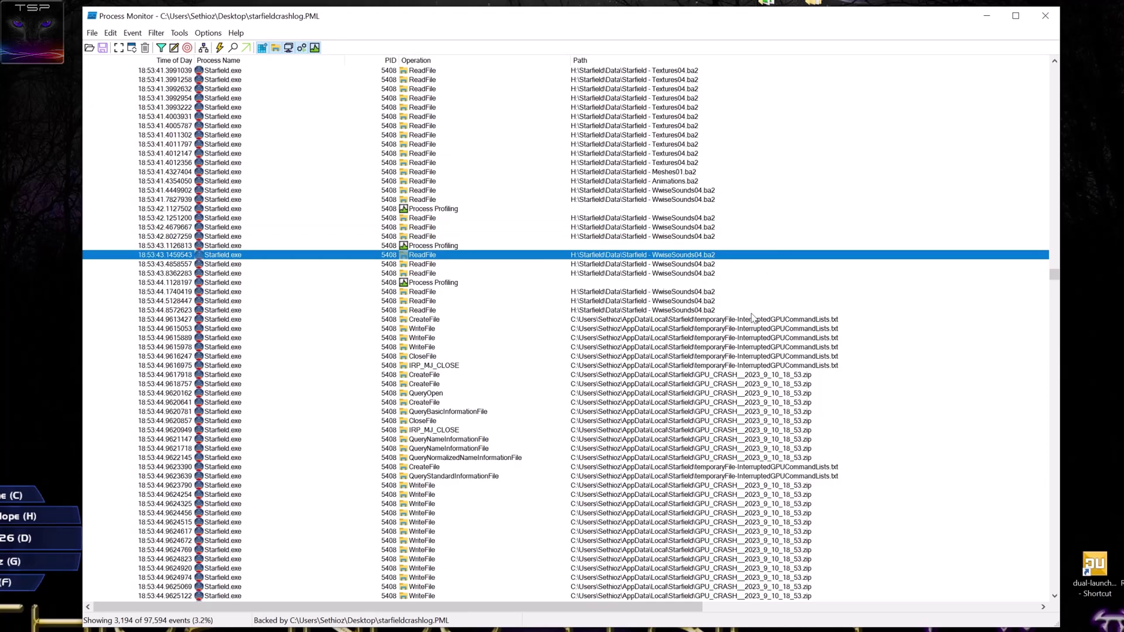
pyautogui.click(674, 182)
pyautogui.click(677, 173)
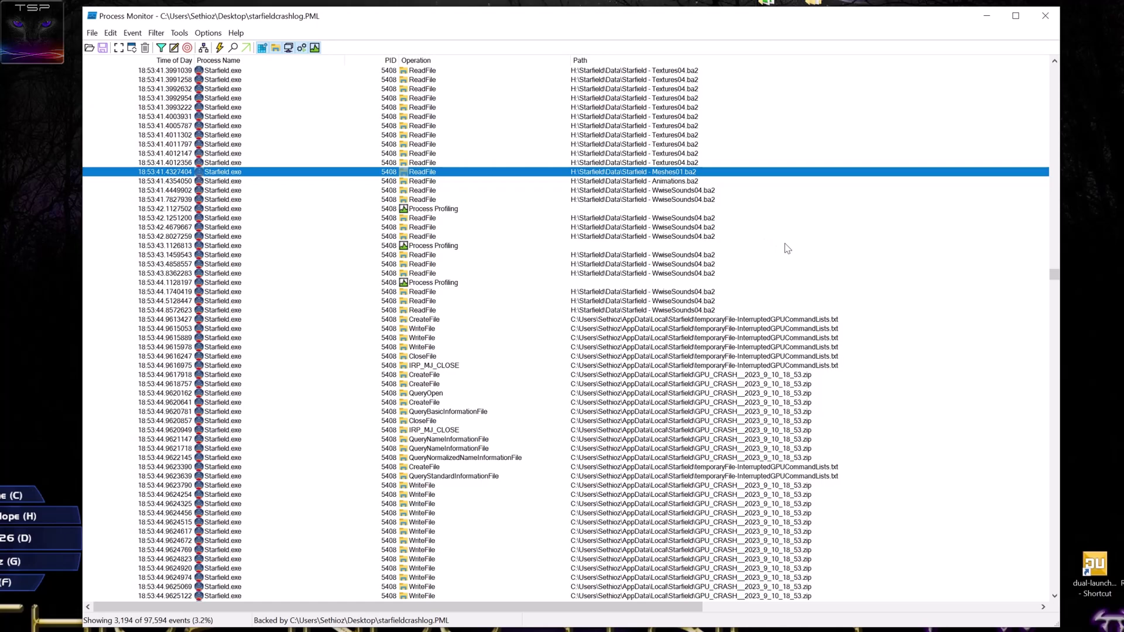
pyautogui.scroll(3, 760, 208)
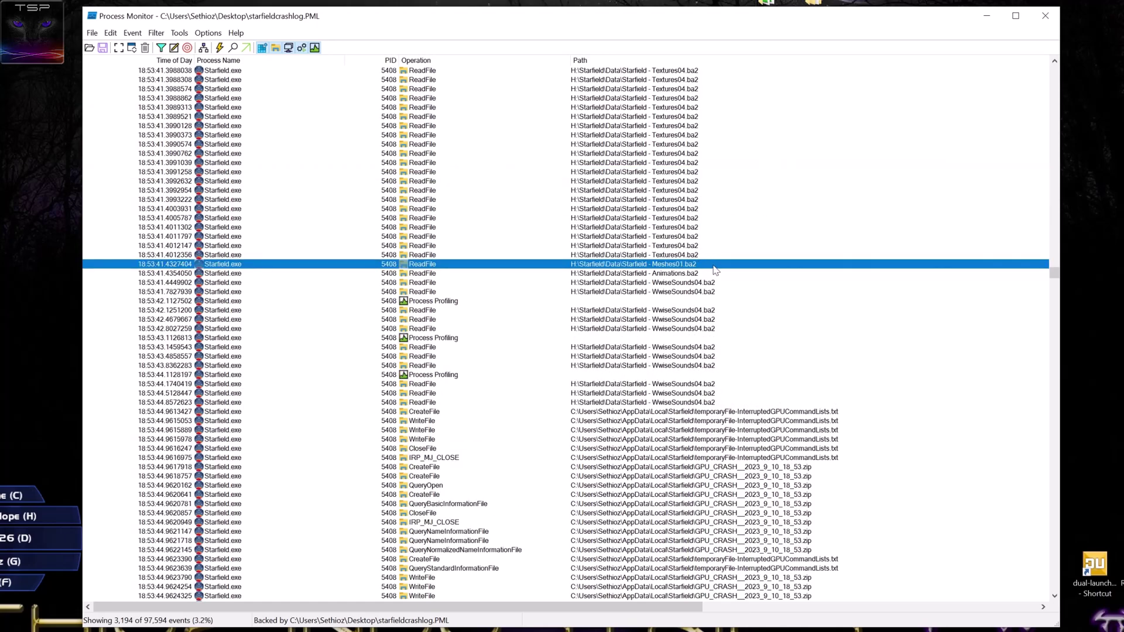
pyautogui.scroll(-3, 760, 296)
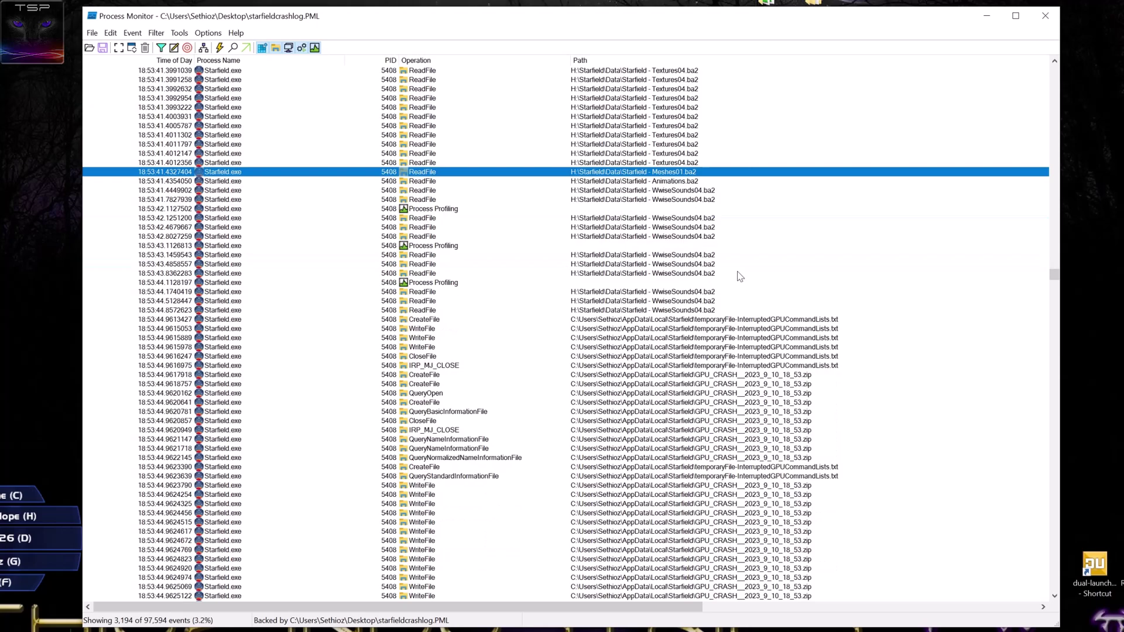
# Step: Trace the log backwards from the Animations.ba2 read through Meshes01.ba2 to the preceding run of Textures04.ba2 reads
pyautogui.click(674, 183)
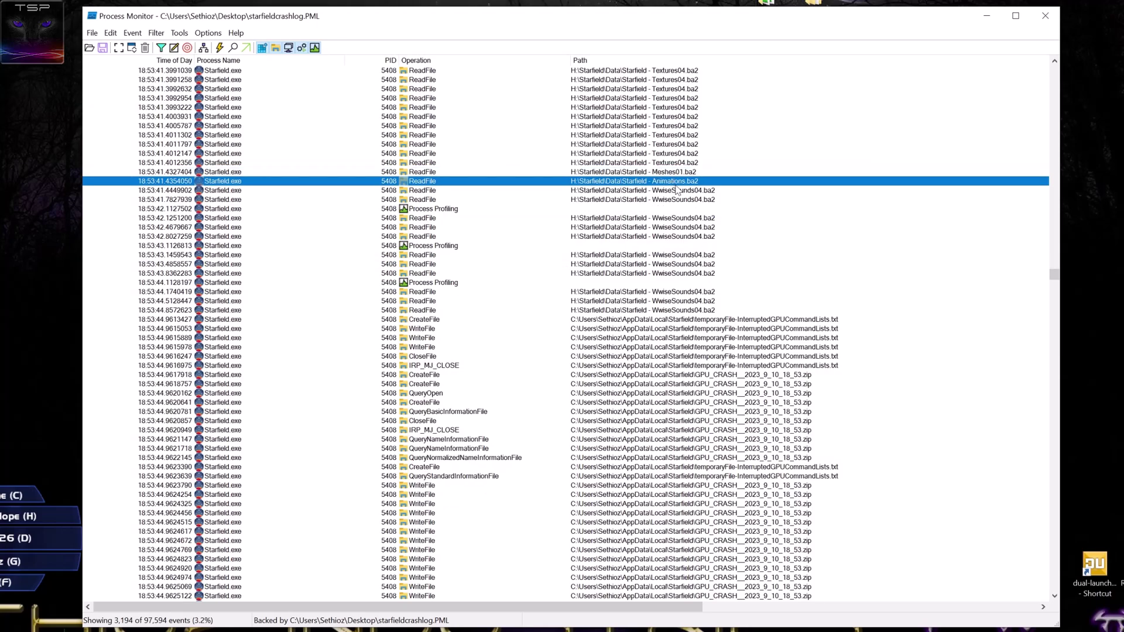
pyautogui.click(673, 172)
pyautogui.click(673, 164)
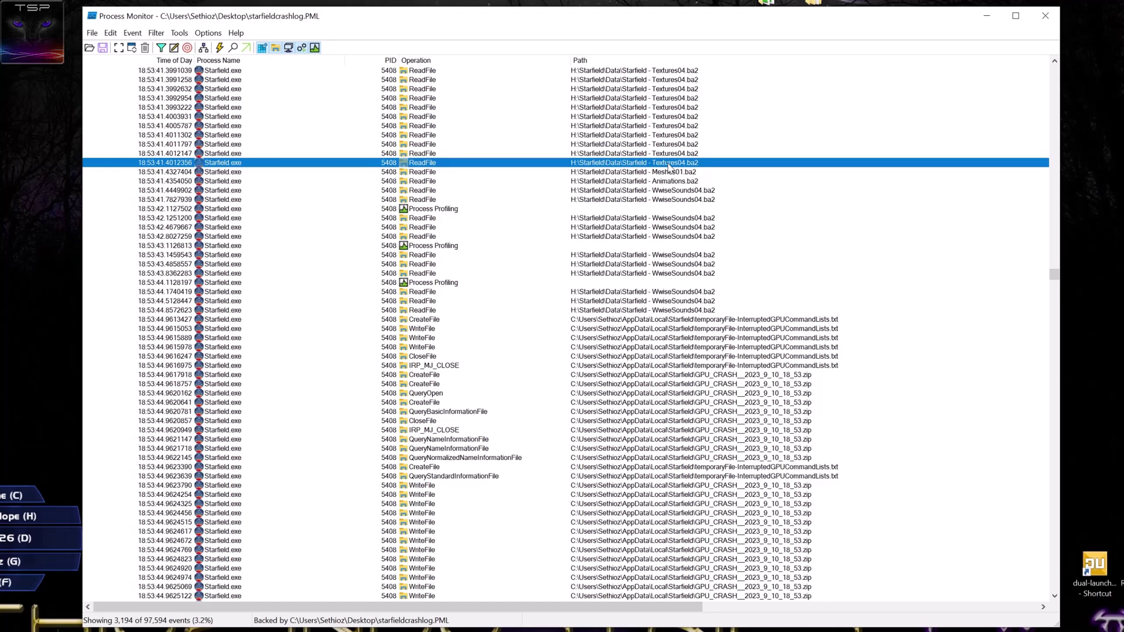
pyautogui.scroll(5, 686, 250)
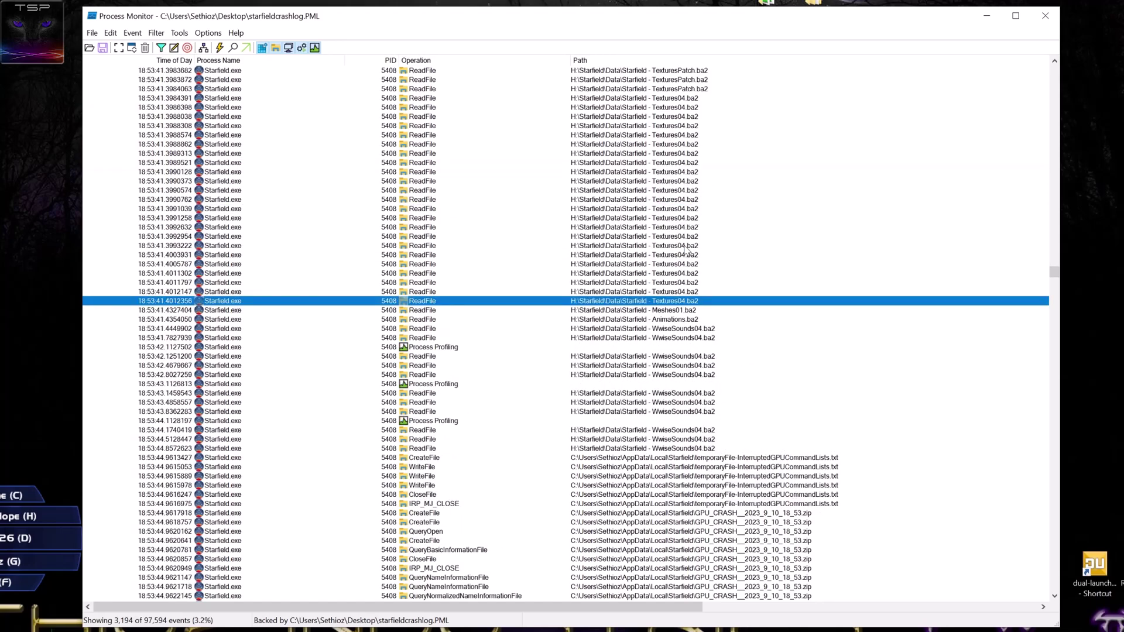
pyautogui.click(665, 218)
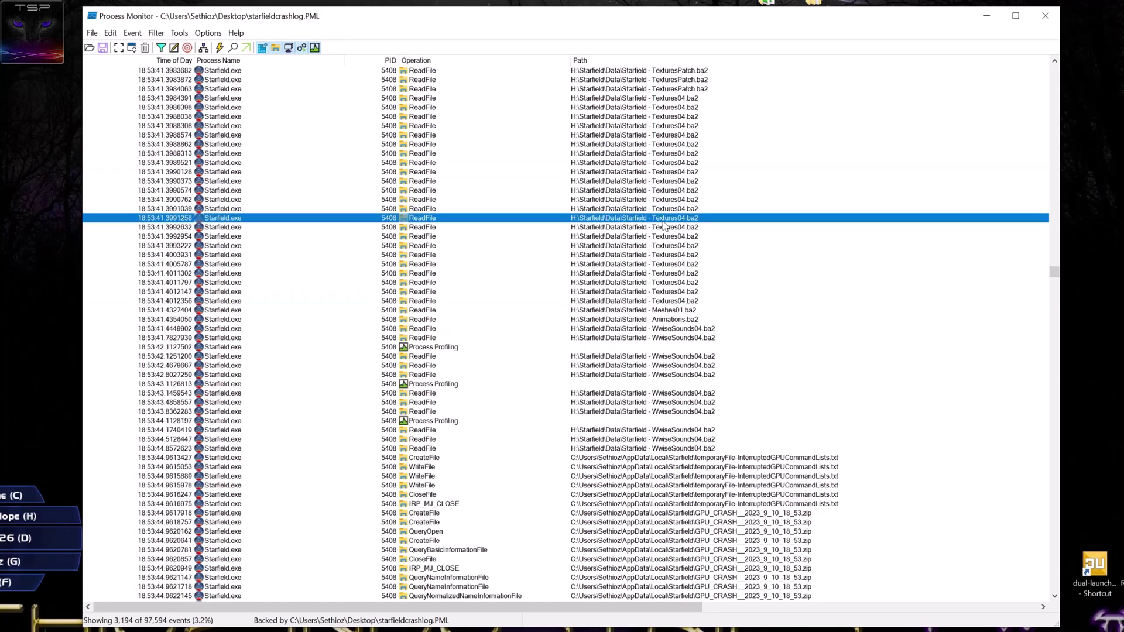
# Step: Check the order of the Meshes01.ba2, Animations.ba2 and first WwiseSounds04.ba2 reads following the Textures04.ba2 run
pyautogui.click(723, 312)
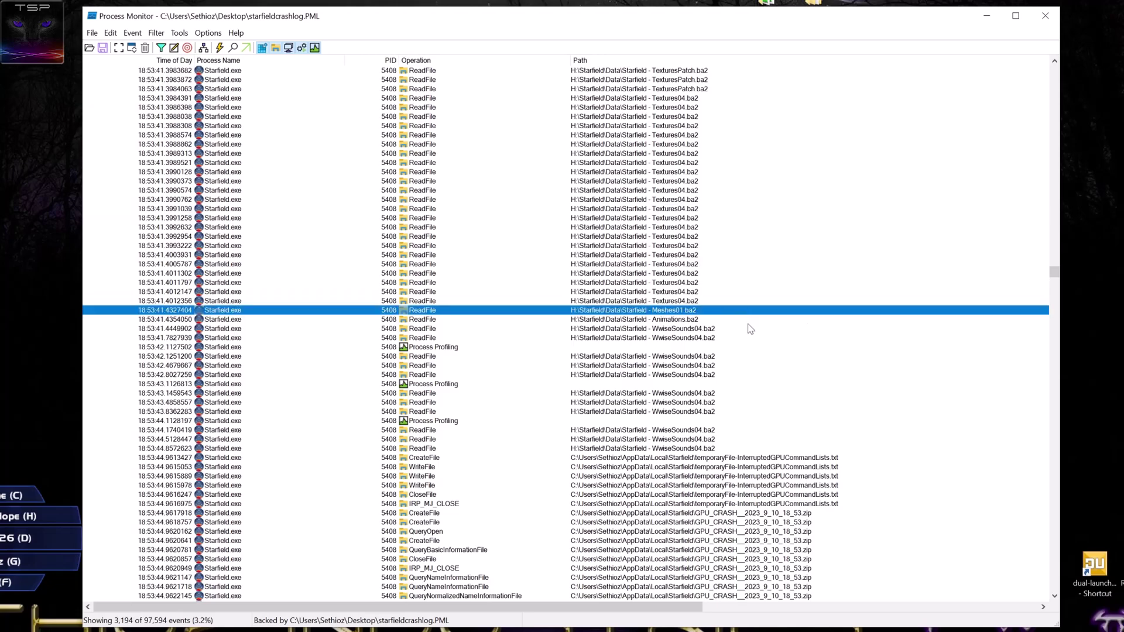
pyautogui.click(725, 322)
pyautogui.click(722, 328)
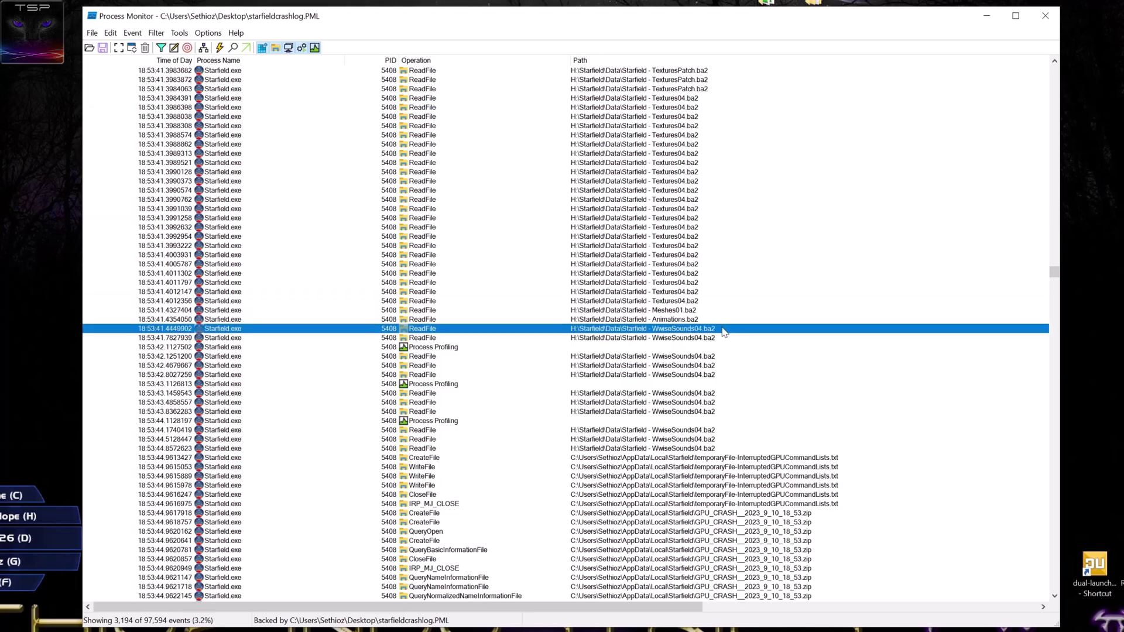
pyautogui.click(685, 311)
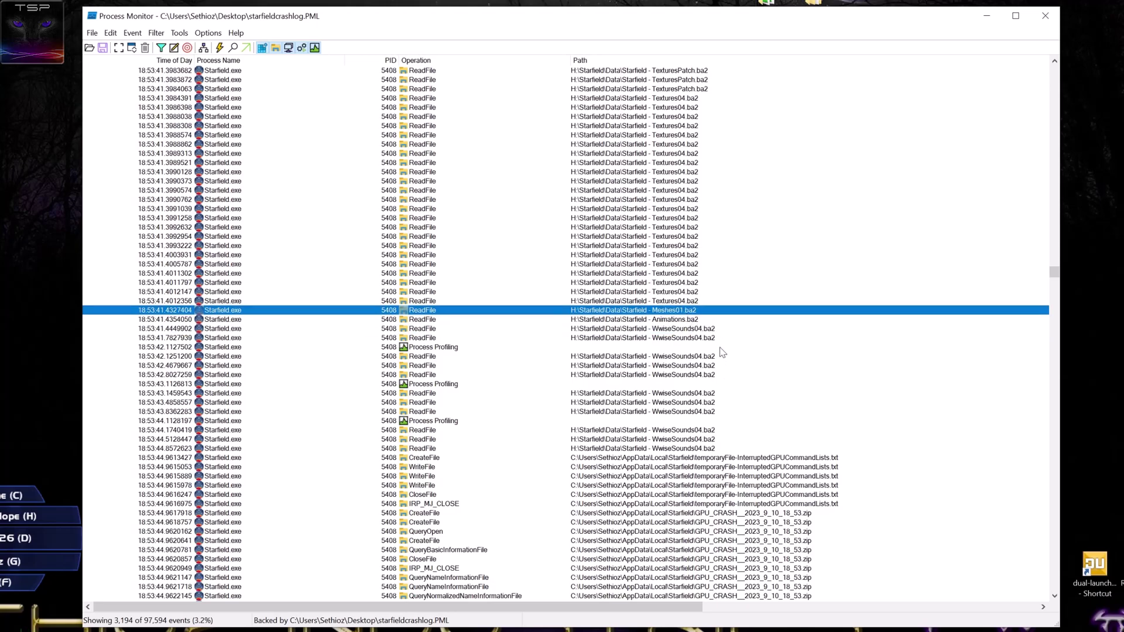
# Step: Review the active event filter conditions and dismiss the filter dialog without changing them
pyautogui.scroll(-3, 690, 327)
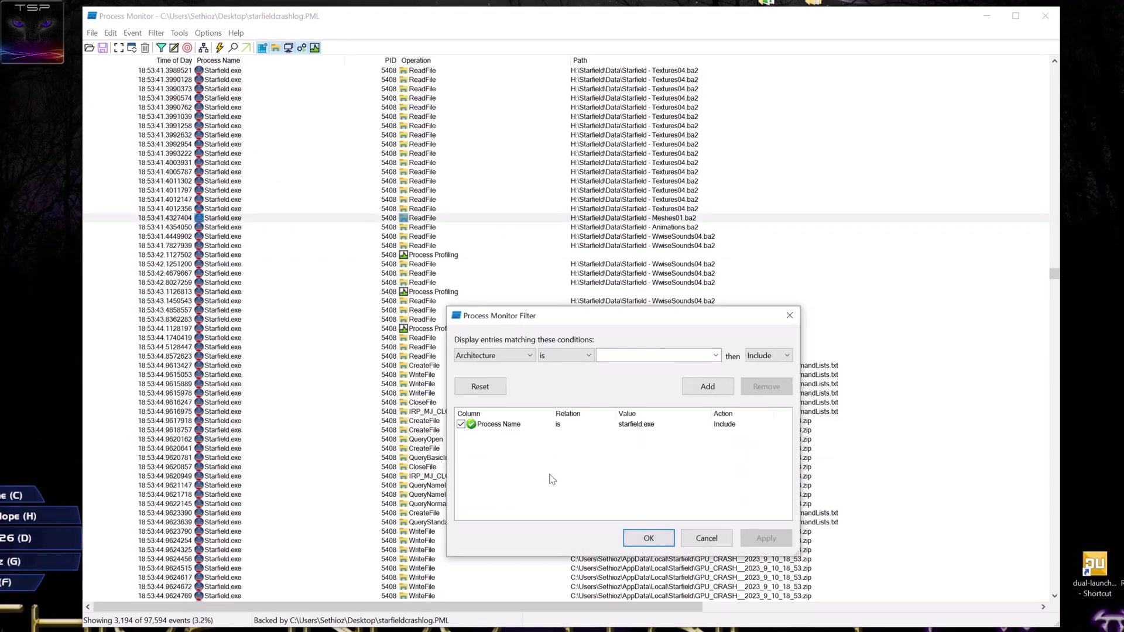
pyautogui.click(656, 355)
pyautogui.click(715, 540)
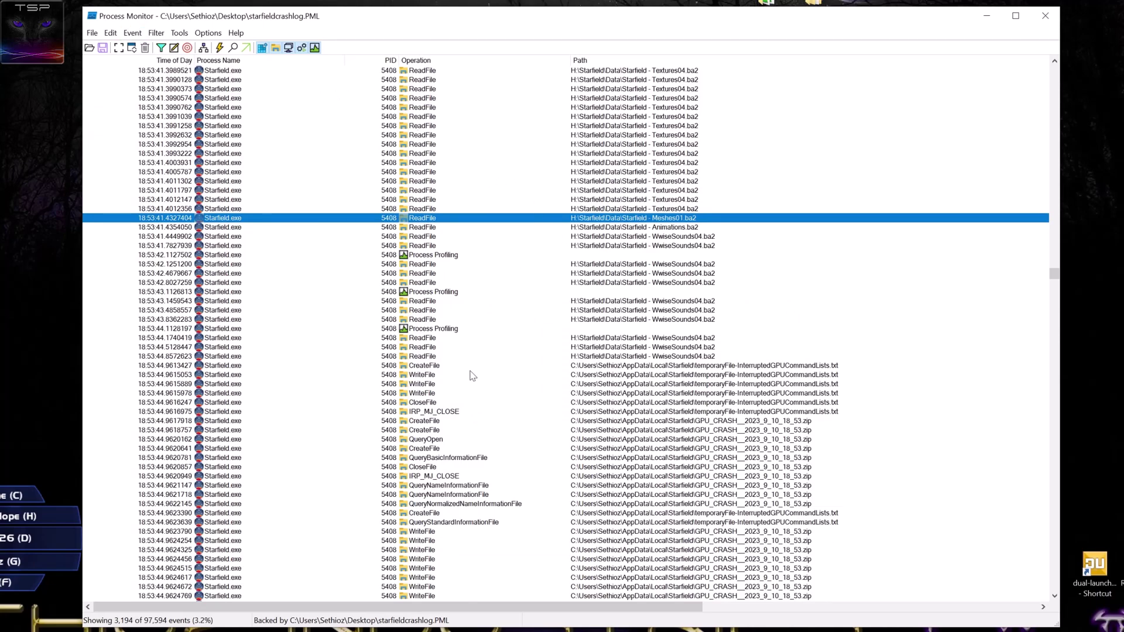
# Step: Check the events from the Animations.ba2 read through the last WwiseSounds04.ba2 read to the creation of temporaryFile-InterruptedGPUCommandLists.txt
pyautogui.click(673, 227)
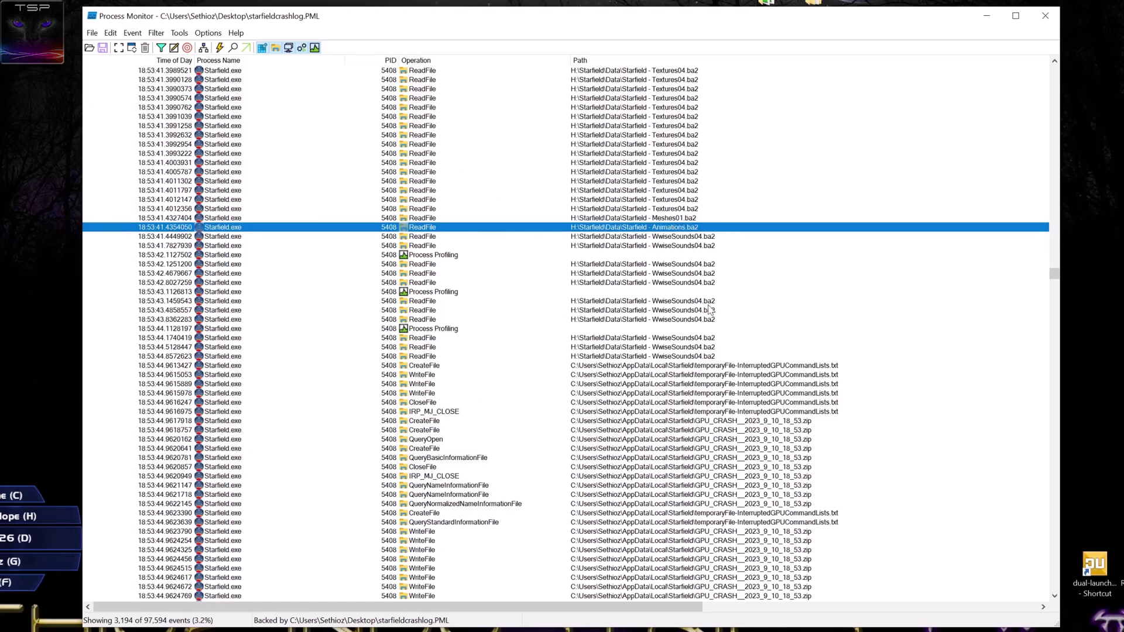
pyautogui.scroll(2, 755, 267)
pyautogui.scroll(-2, 809, 268)
pyautogui.scroll(-12, 932, 382)
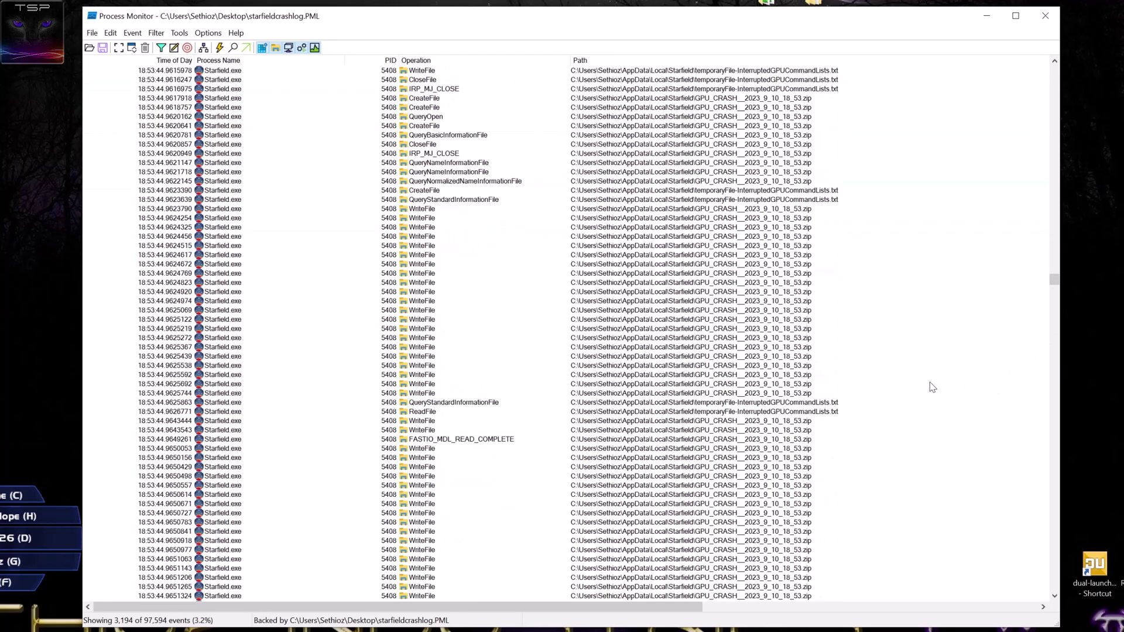
pyautogui.scroll(14, 935, 384)
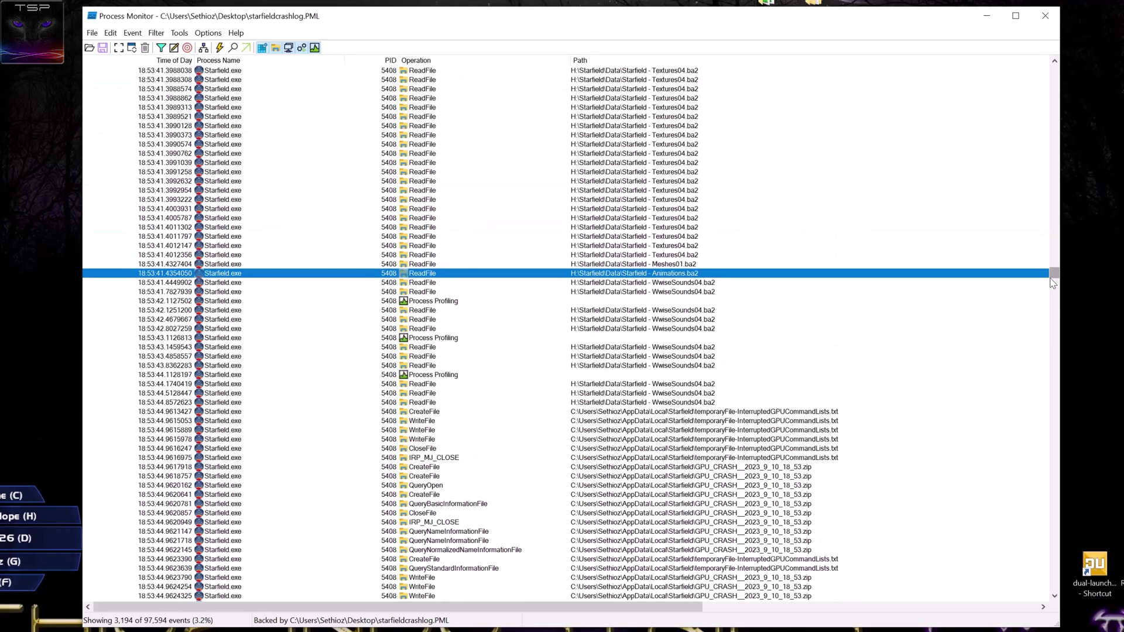
pyautogui.click(715, 404)
pyautogui.click(723, 413)
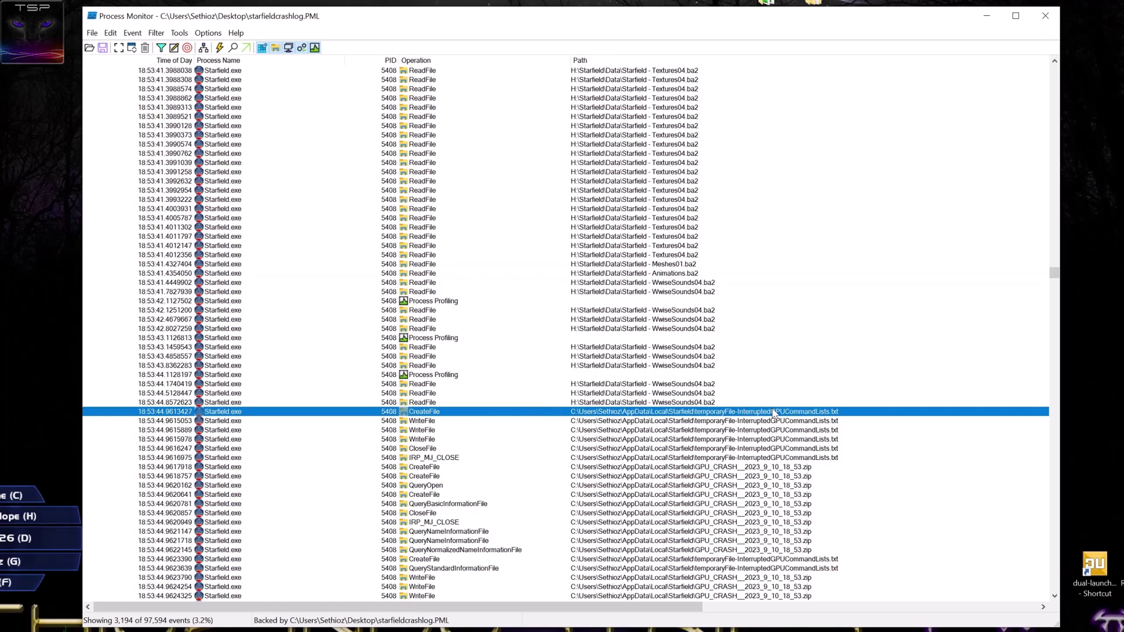
# Step: Go back to the earlier Textures02.ba2 reads and inspect the event properties of the one at 18:53:41.3891620
pyautogui.scroll(20, 774, 404)
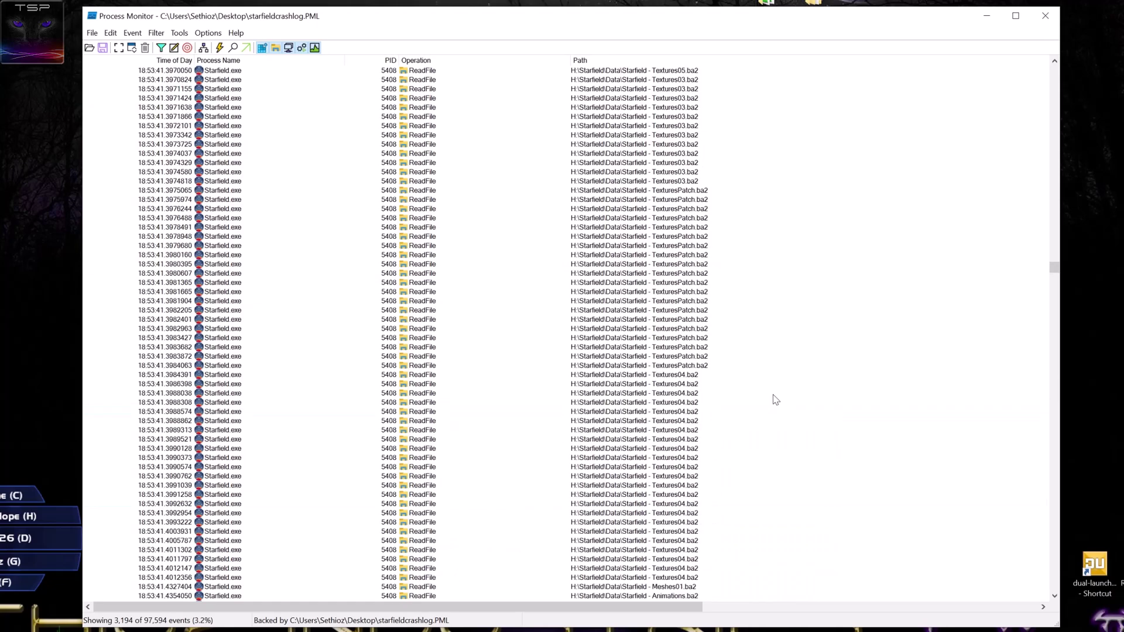
pyautogui.scroll(20, 766, 371)
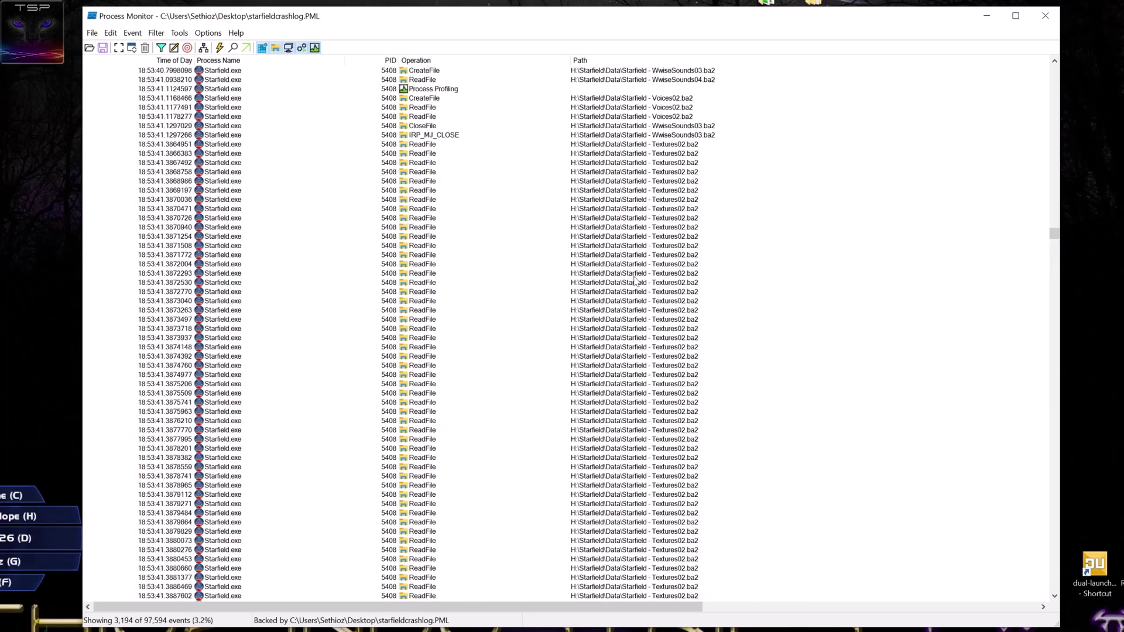
pyautogui.scroll(-12, 635, 281)
pyautogui.doubleClick(643, 301)
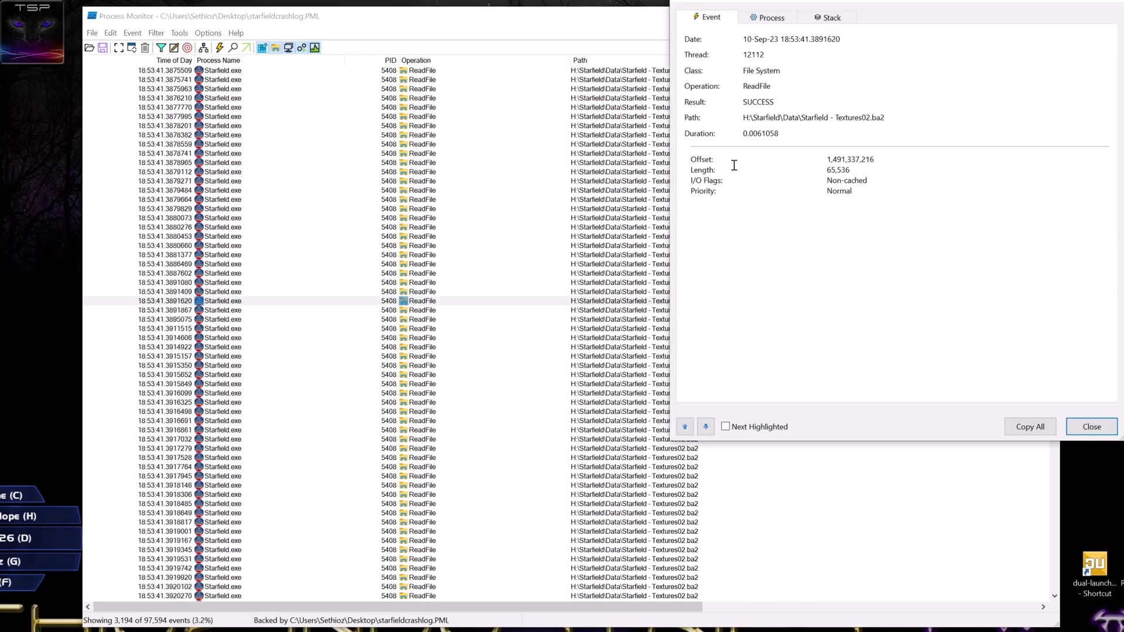
pyautogui.click(1092, 427)
# Step: Examine the sequence of archive reads from before the Textures02.ba2 run through the other texture archives to the crash files
pyautogui.scroll(18, 682, 326)
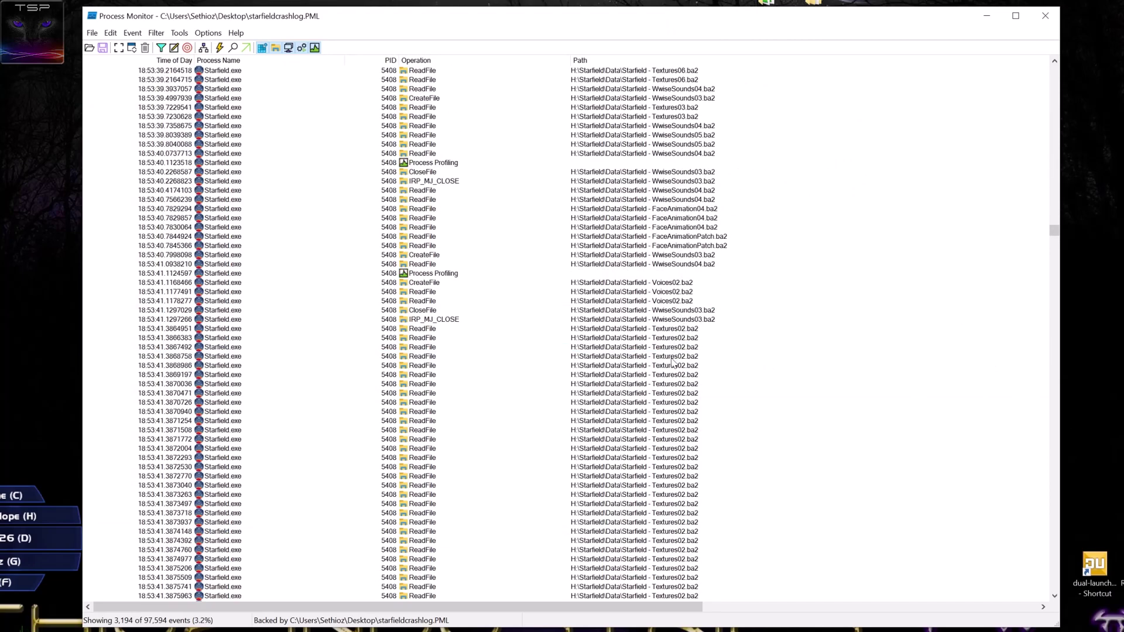
pyautogui.scroll(-18, 674, 357)
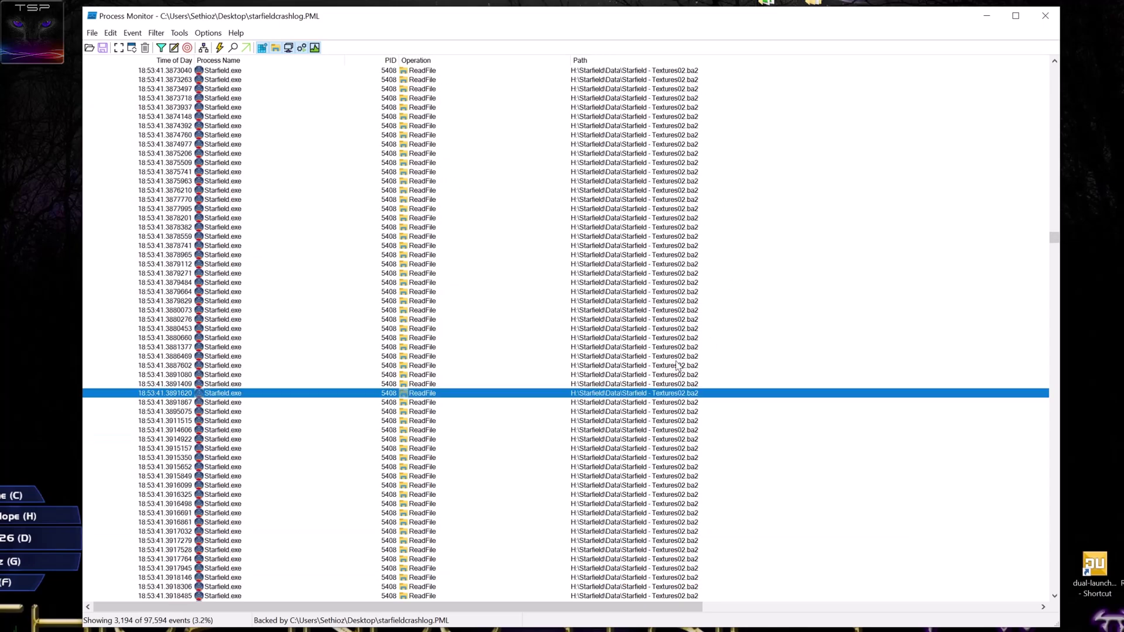
pyautogui.scroll(-20, 677, 367)
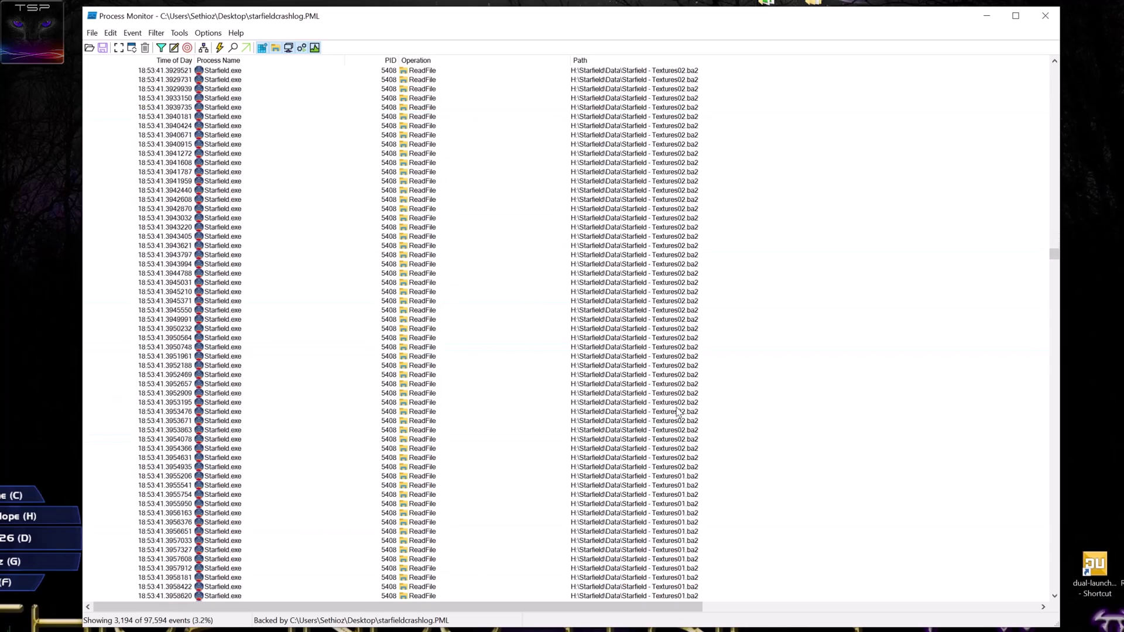
pyautogui.scroll(-15, 677, 415)
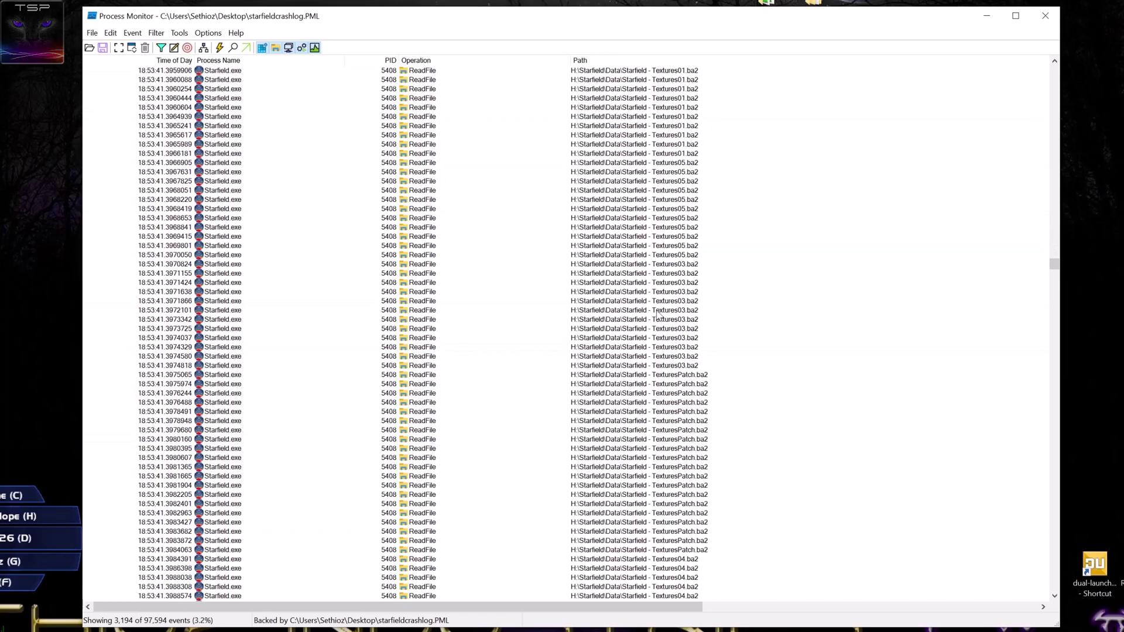
pyautogui.scroll(-5, 657, 315)
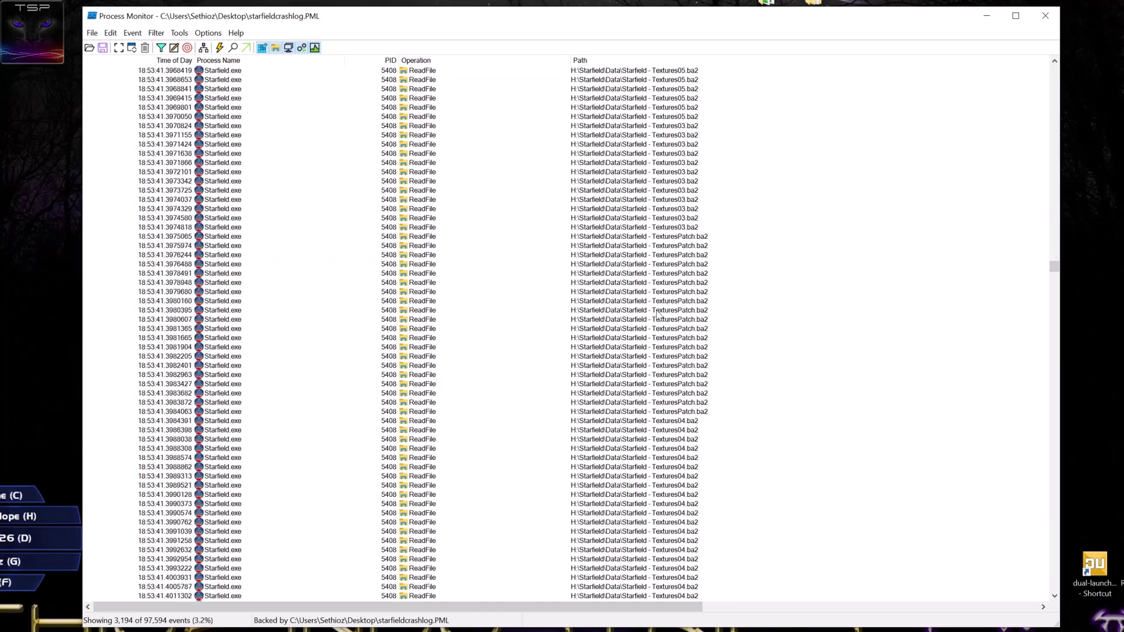
pyautogui.scroll(-3, 657, 315)
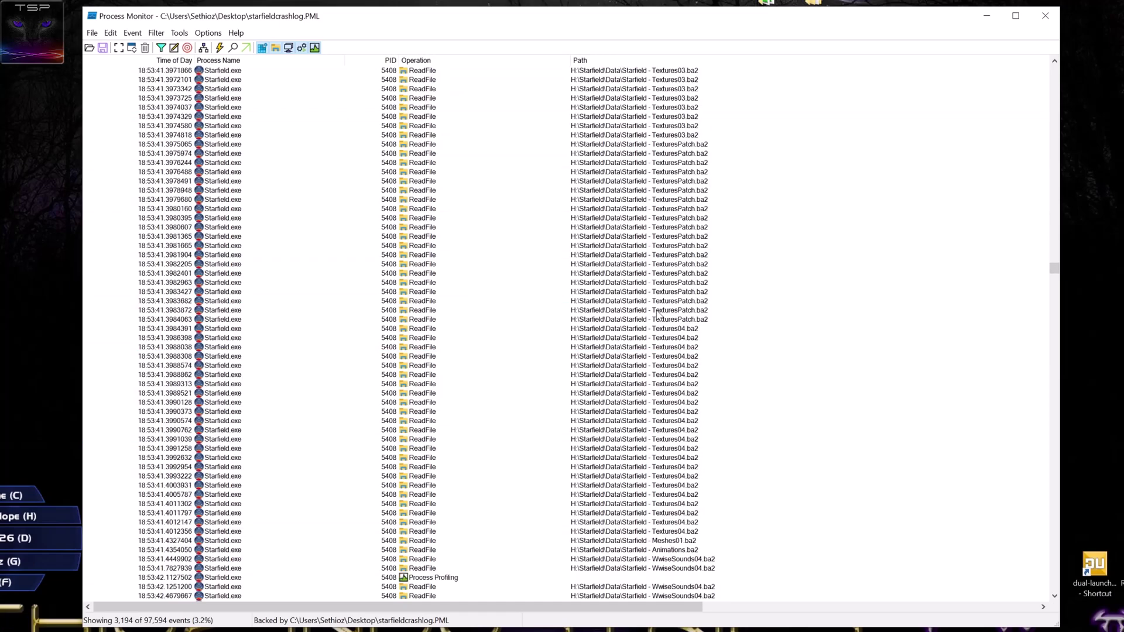
pyautogui.scroll(-3, 657, 314)
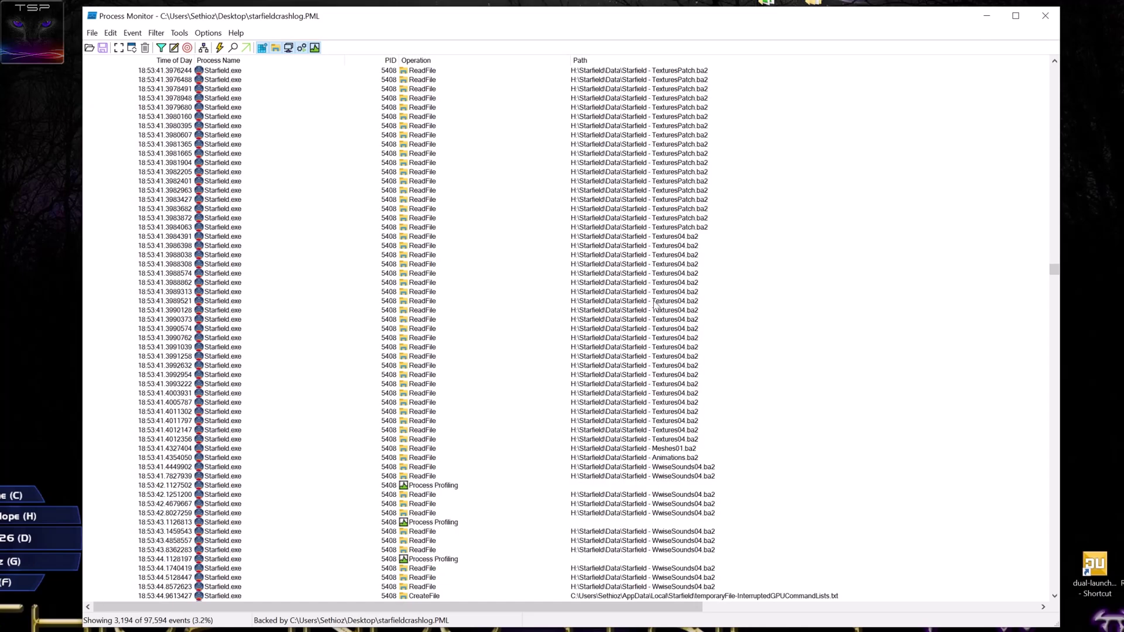
pyautogui.scroll(-5, 655, 295)
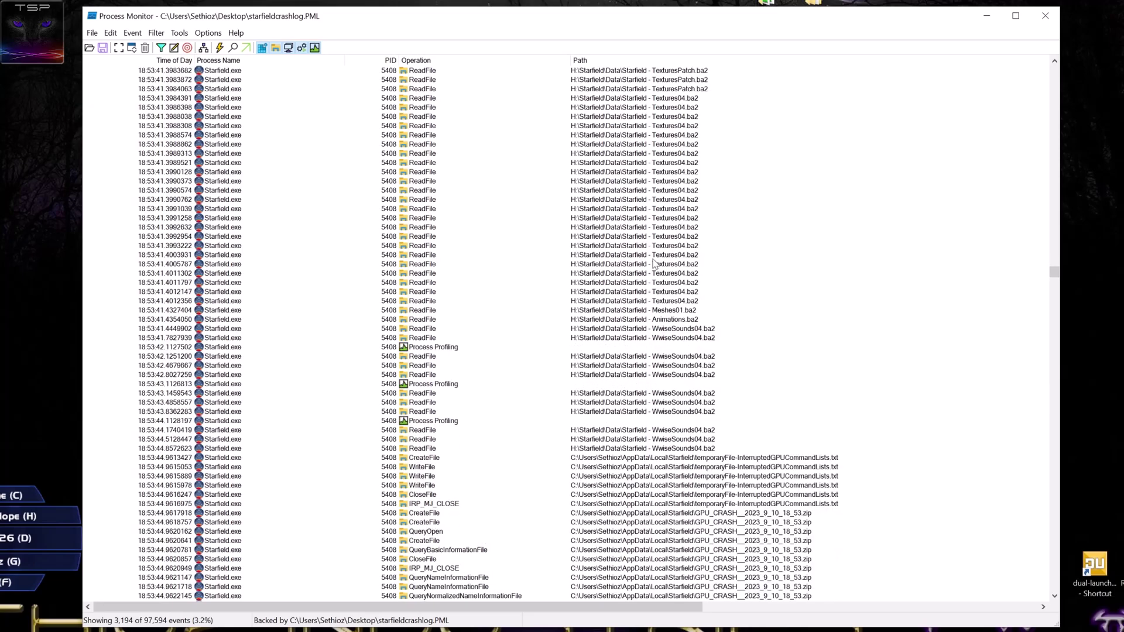
pyautogui.scroll(-8, 673, 263)
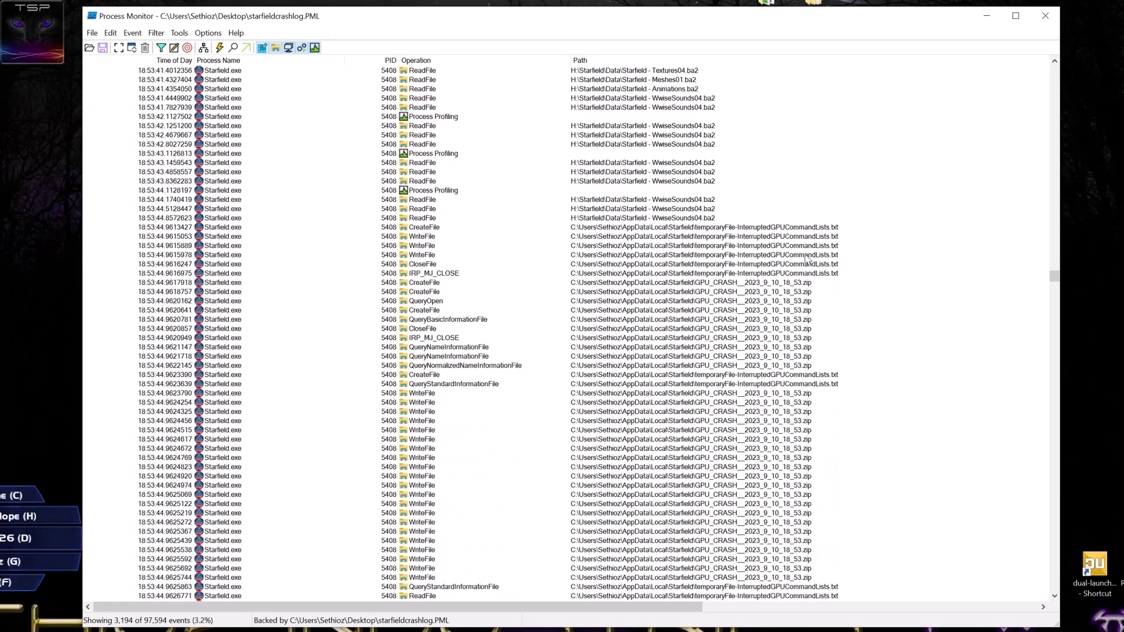
# Step: Compare the last WwiseSounds04.ba2 read before the crash files with the one at 18:53:43.4858557
pyautogui.click(715, 217)
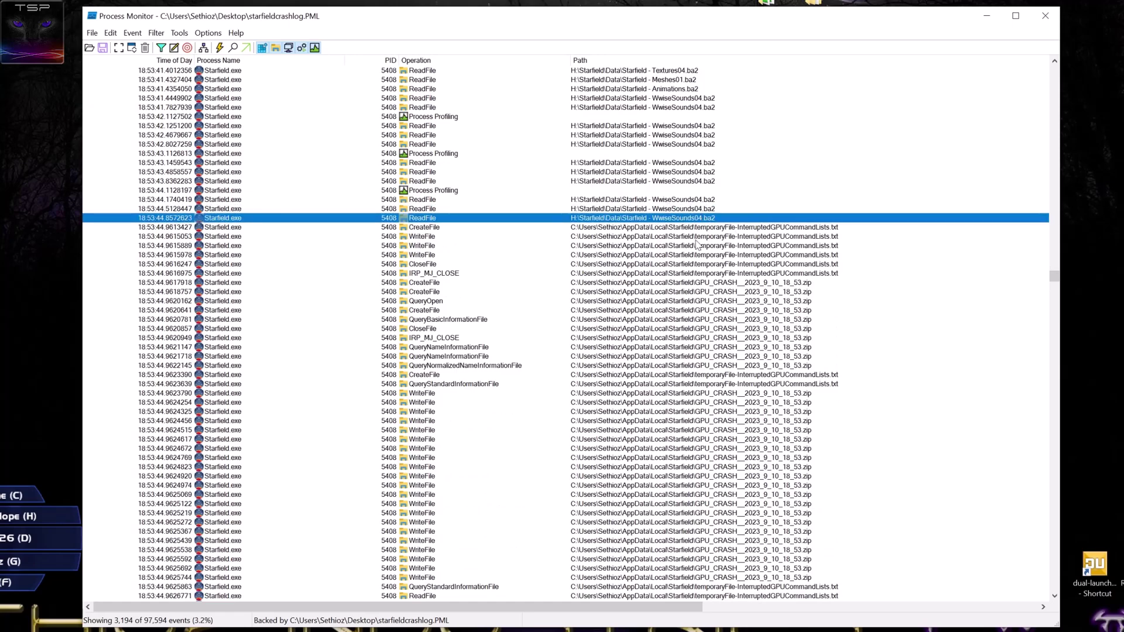
pyautogui.scroll(2, 667, 218)
pyautogui.click(676, 221)
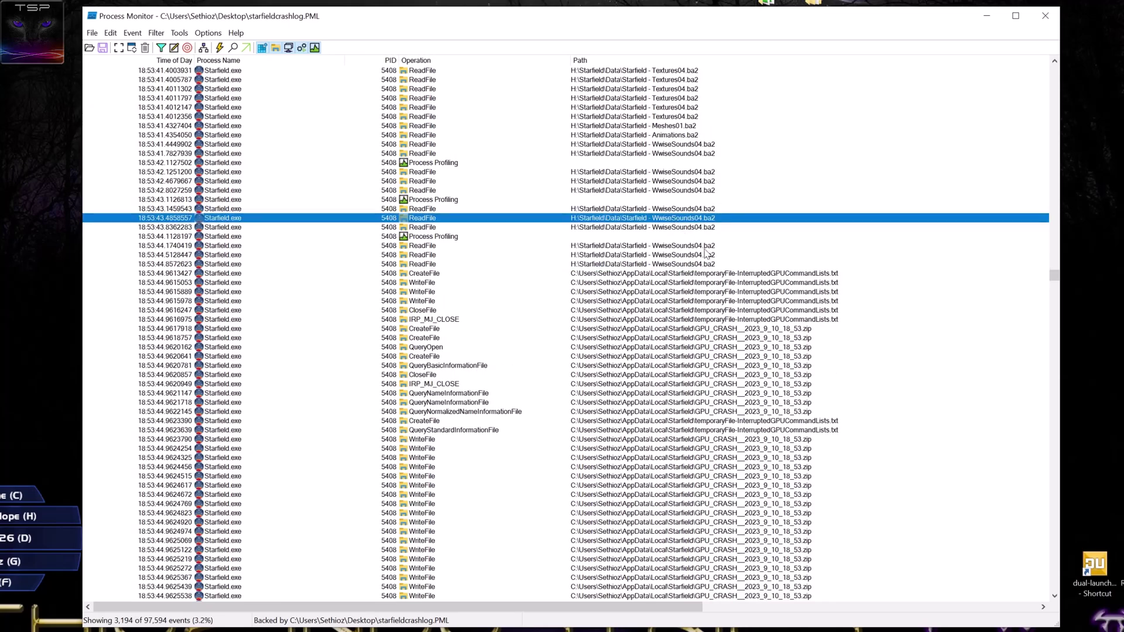
# Step: Review the GPU_CRASH zip file operations through to the first system DLL accesses that follow them
pyautogui.scroll(-7, 769, 258)
pyautogui.scroll(-20, 773, 261)
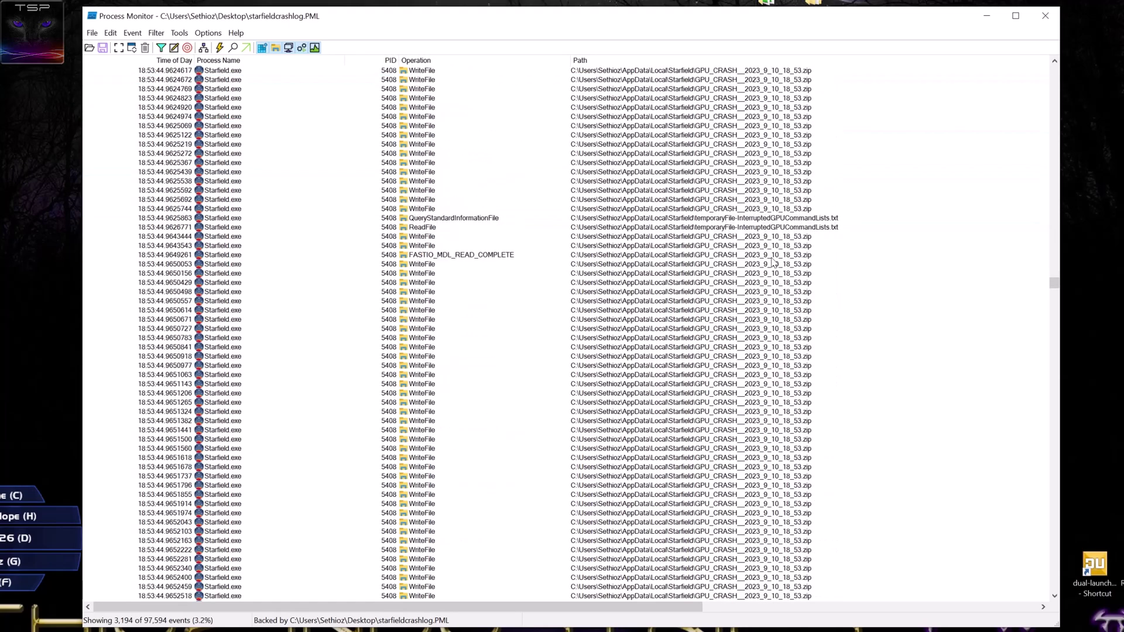
pyautogui.scroll(-20, 774, 262)
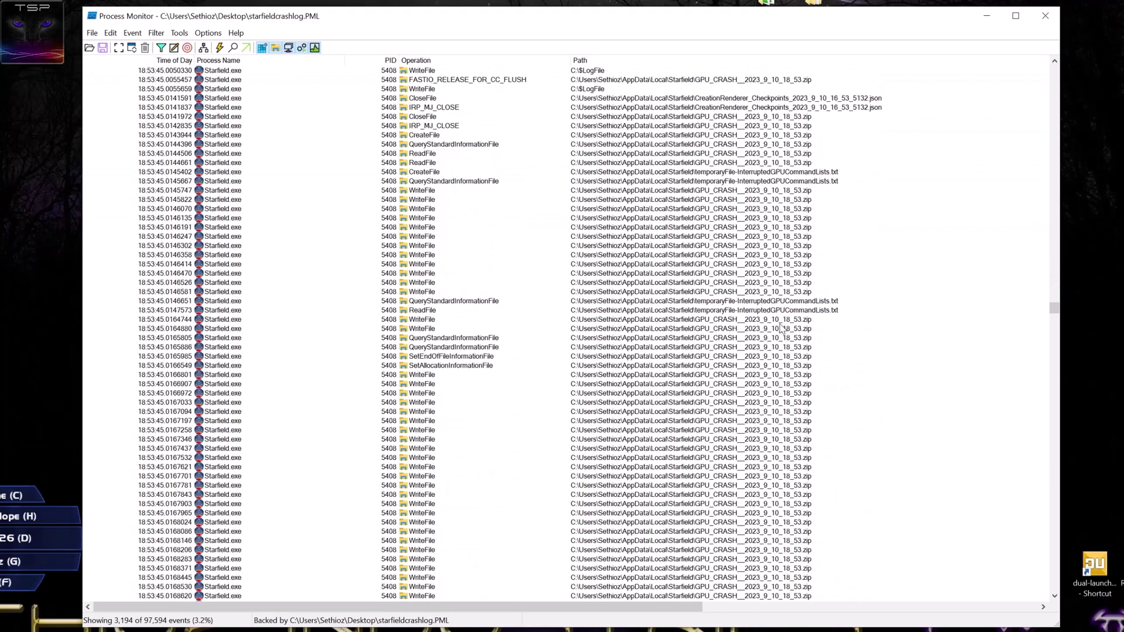
pyautogui.scroll(-12, 805, 392)
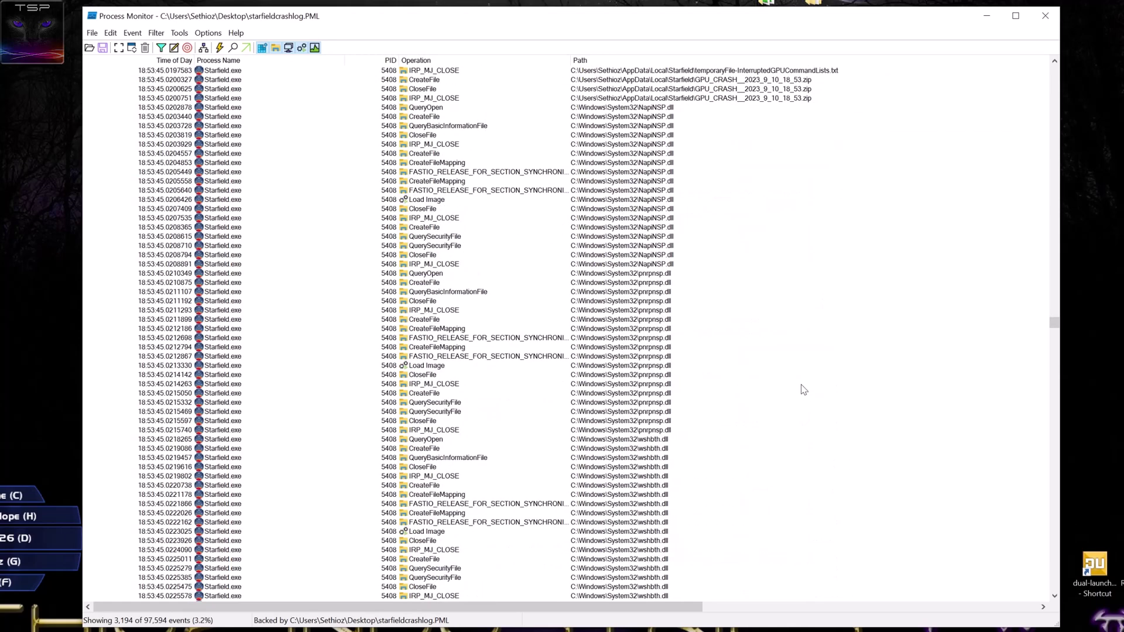
# Step: Examine the system DLL loads and the network, Internet Settings and Explorer registry queries recorded after the crash dump
pyautogui.scroll(-20, 804, 389)
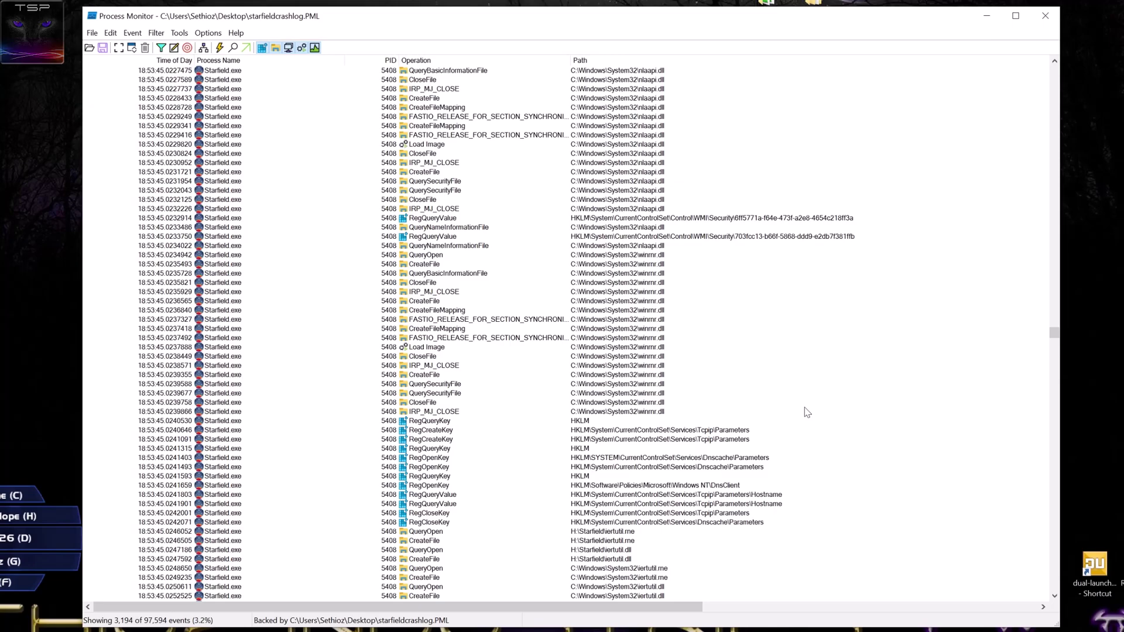
pyautogui.scroll(-7, 758, 326)
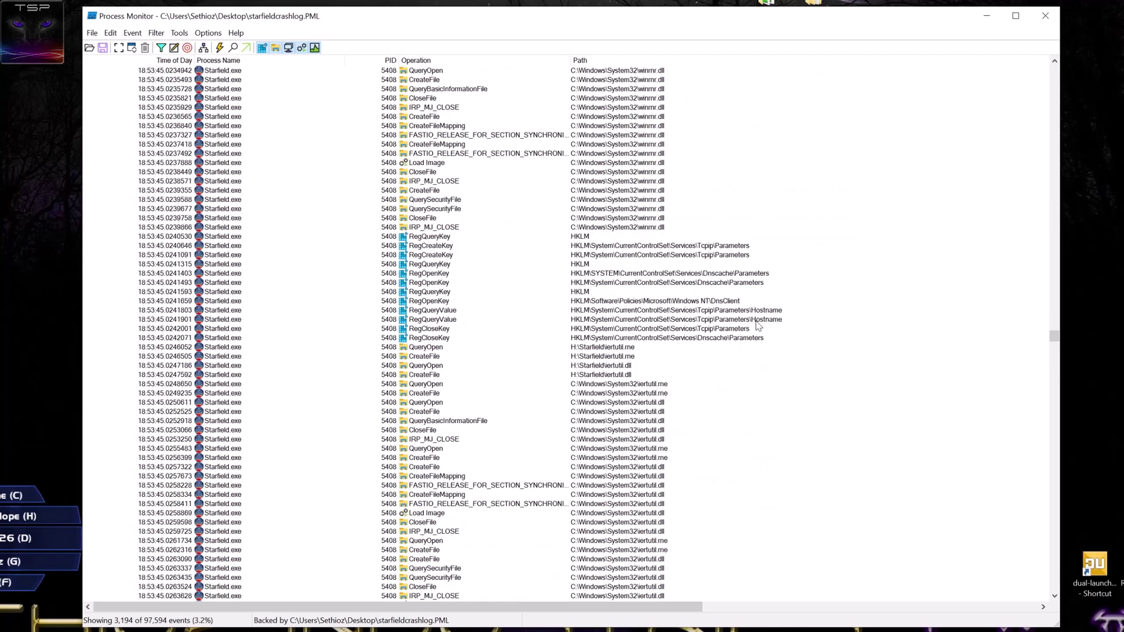
pyautogui.scroll(7, 726, 313)
pyautogui.scroll(-7, 503, 235)
pyautogui.scroll(-10, 666, 272)
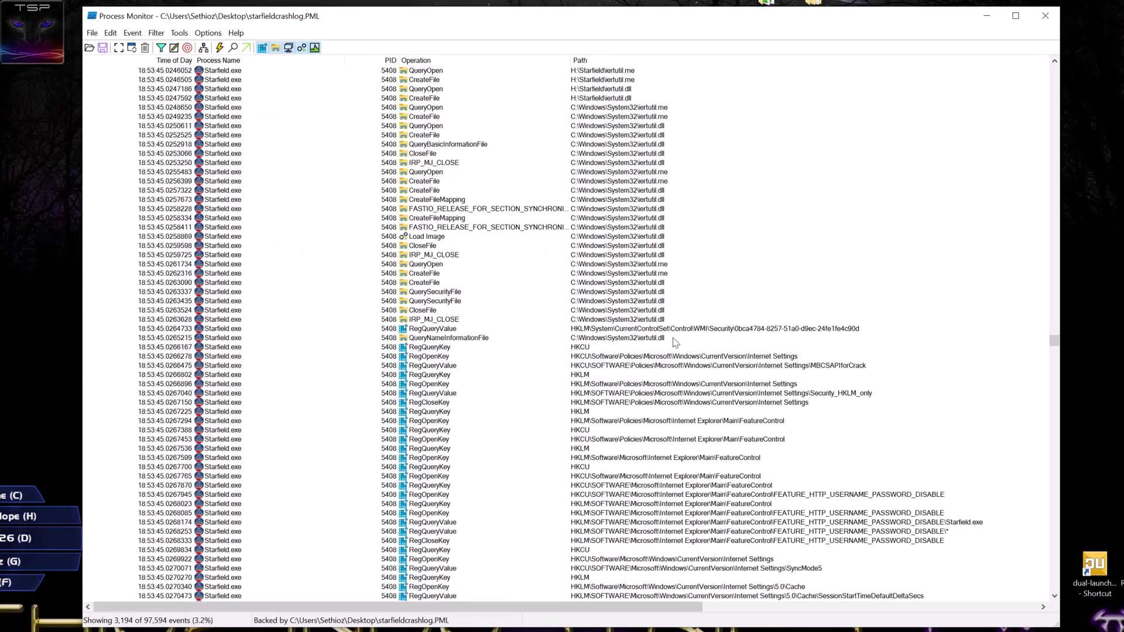
pyautogui.scroll(-12, 691, 334)
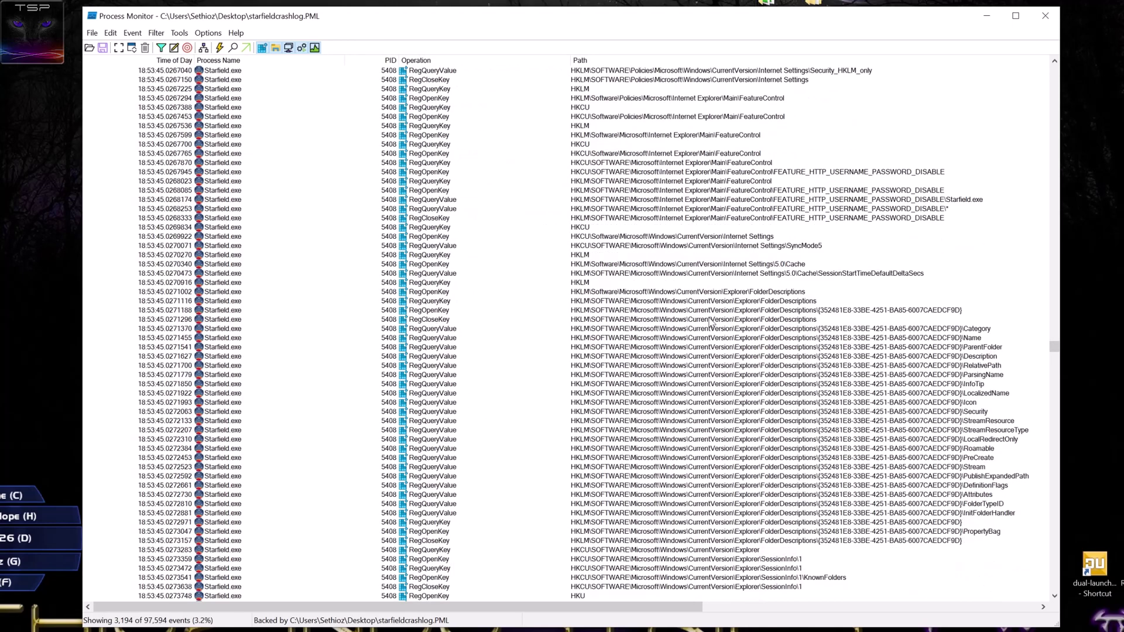